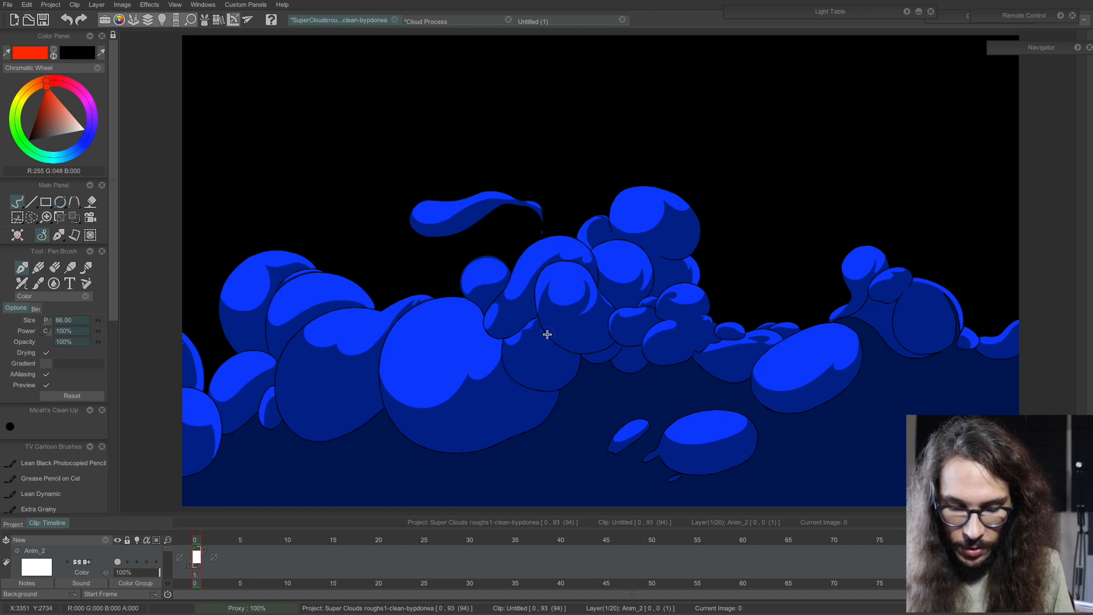
Step: Trace the rounded puff at the centre of the cloud in red on frames 0 to 10
mouse_move(535, 296)
left_mouse_down()
mouse_move(546, 266)
mouse_move(573, 263)
mouse_move(588, 276)
mouse_move(617, 307)
mouse_move(594, 356)
mouse_move(608, 303)
mouse_move(621, 340)
mouse_move(562, 355)
mouse_move(575, 277)
mouse_move(623, 325)
mouse_move(609, 362)
mouse_move(547, 338)
mouse_move(572, 277)
left_mouse_up()
key("Right")
key("Right")
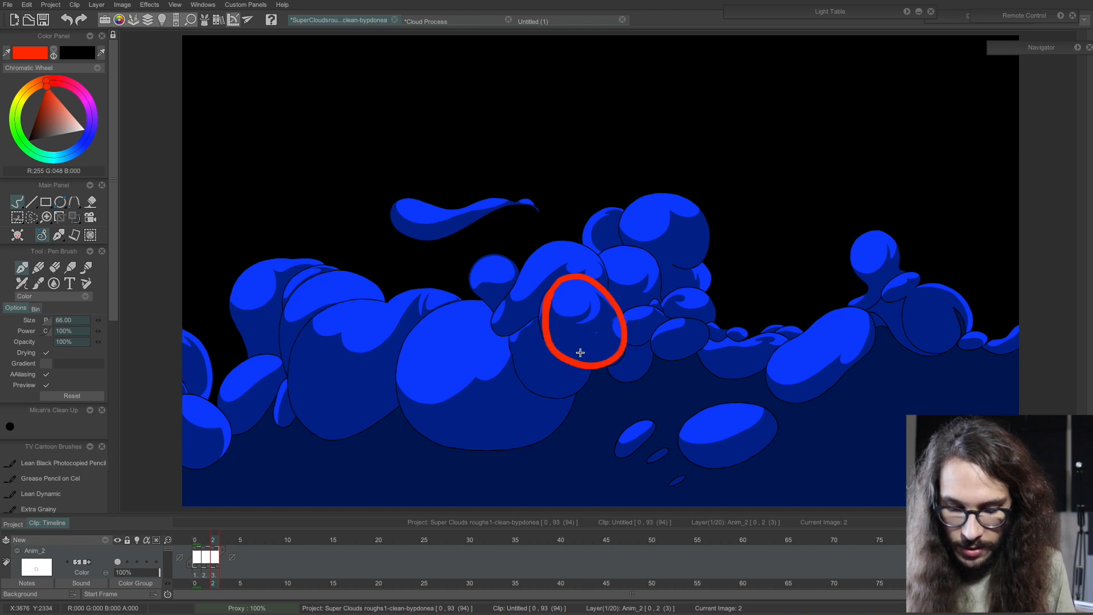
key("Right")
mouse_move(558, 363)
left_mouse_down()
mouse_move(616, 310)
mouse_move(618, 357)
mouse_move(550, 343)
mouse_move(599, 303)
mouse_move(622, 353)
mouse_move(553, 353)
mouse_move(555, 308)
mouse_move(612, 310)
mouse_move(620, 369)
mouse_move(570, 372)
mouse_move(560, 309)
mouse_move(624, 321)
mouse_move(615, 384)
mouse_move(562, 368)
mouse_move(587, 311)
mouse_move(646, 351)
mouse_move(592, 392)
mouse_move(563, 335)
mouse_move(647, 342)
mouse_move(617, 324)
mouse_move(627, 387)
mouse_move(625, 328)
mouse_move(614, 394)
left_mouse_up()
key("Right")
key("Right")
key("Right")
key("Right")
key("Right")
key("Right")
key("Right")
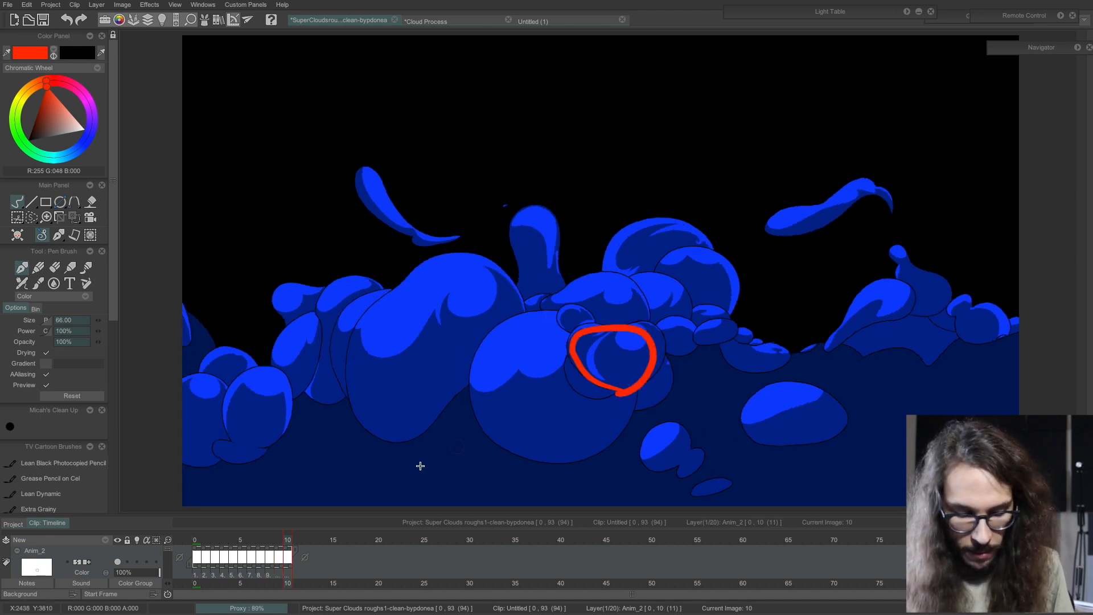
Step: Mark the same cloud puff in red on frames 17, 27 and 28
left_click(295, 545)
left_click_drag(295, 545, 356, 542)
left_click_drag(641, 356, 627, 353)
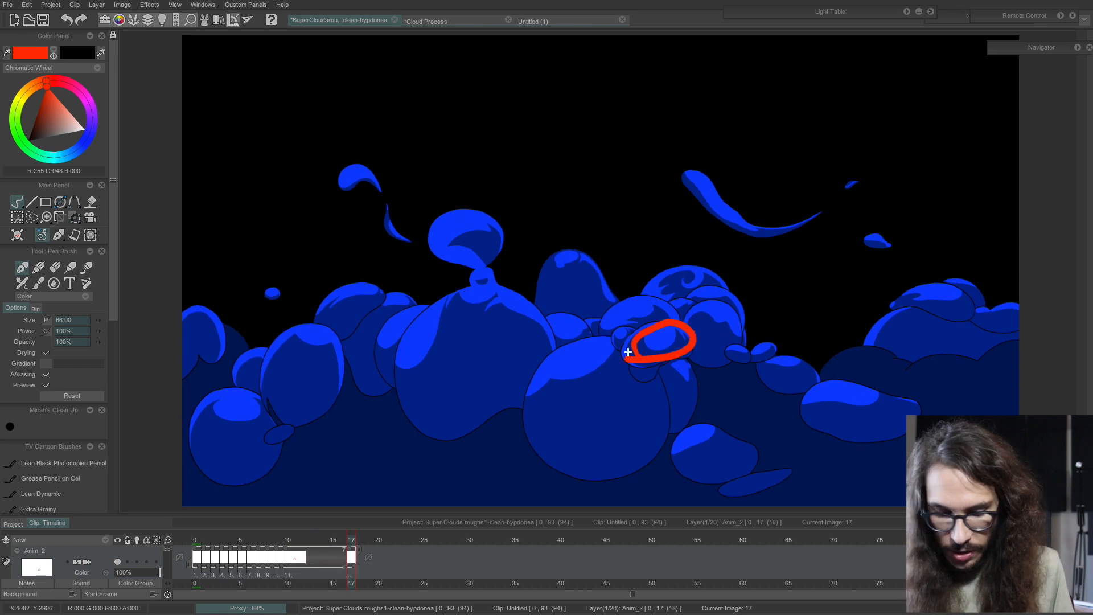
mouse_move(350, 535)
left_mouse_down()
mouse_move(443, 540)
mouse_move(155, 563)
mouse_move(323, 562)
mouse_move(194, 560)
left_mouse_up()
left_click(699, 337)
key("Right")
left_click(704, 335)
Step: Outline the elongated puff behind the marked one in red from the first frame, and step through the following frames
mouse_move(530, 320)
left_mouse_down()
mouse_move(501, 283)
mouse_move(546, 233)
mouse_move(595, 265)
left_mouse_up()
key("Right")
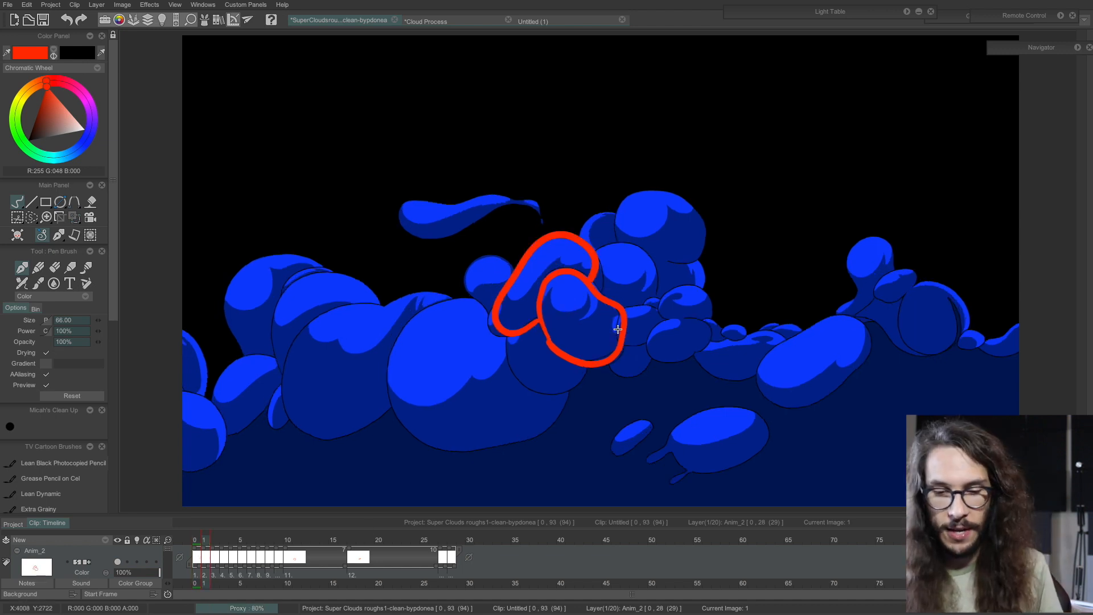
key("Right")
key("Right")
key("Right")
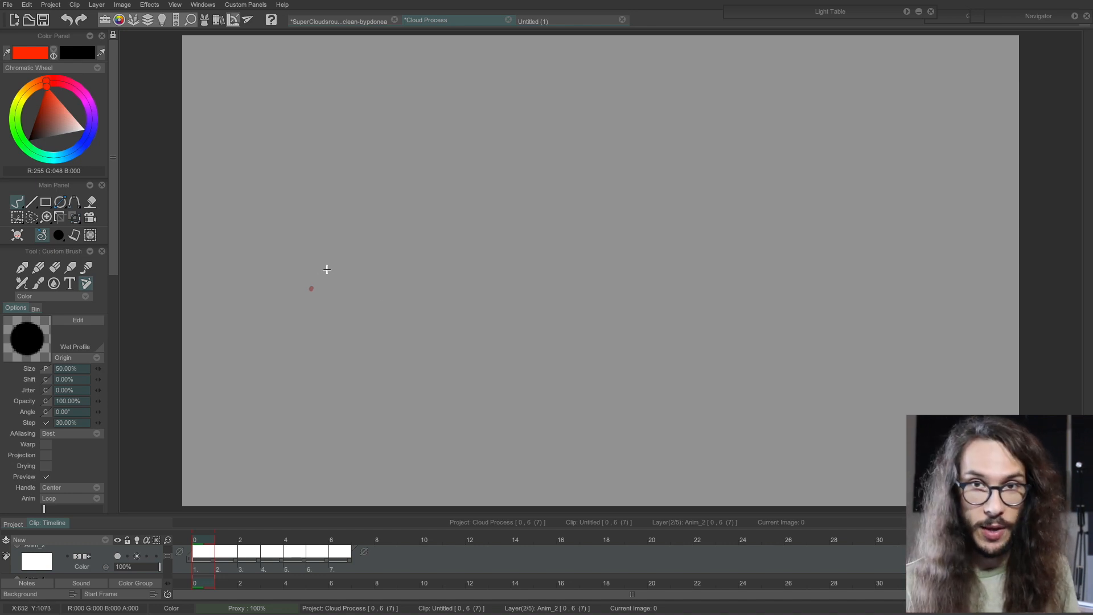
scroll(168, 557, "up", 3)
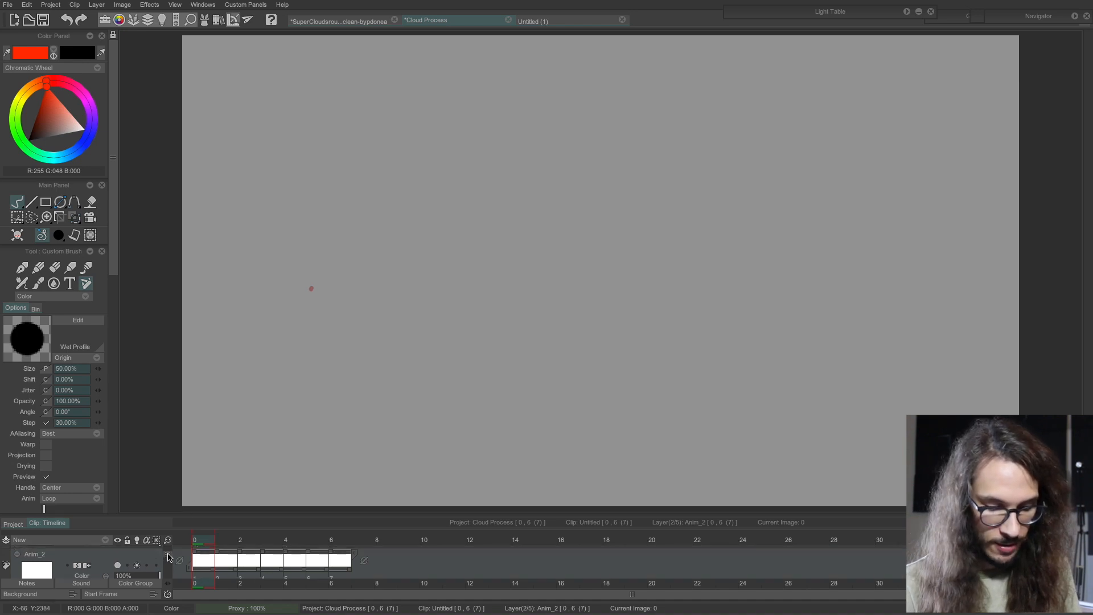
scroll(168, 556, "down", 2)
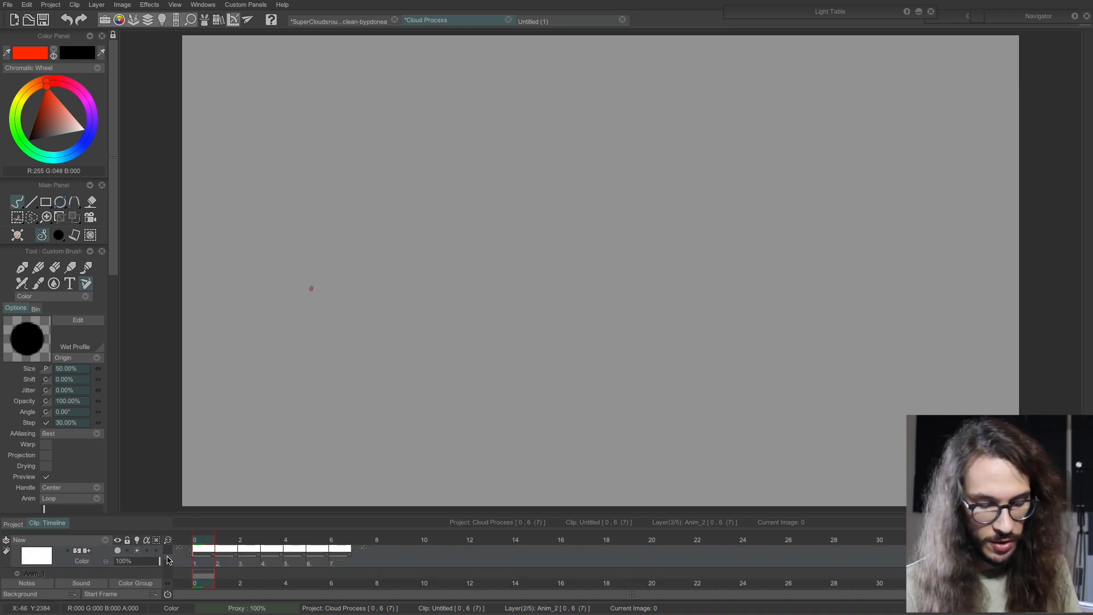
scroll(169, 563, "down", 2)
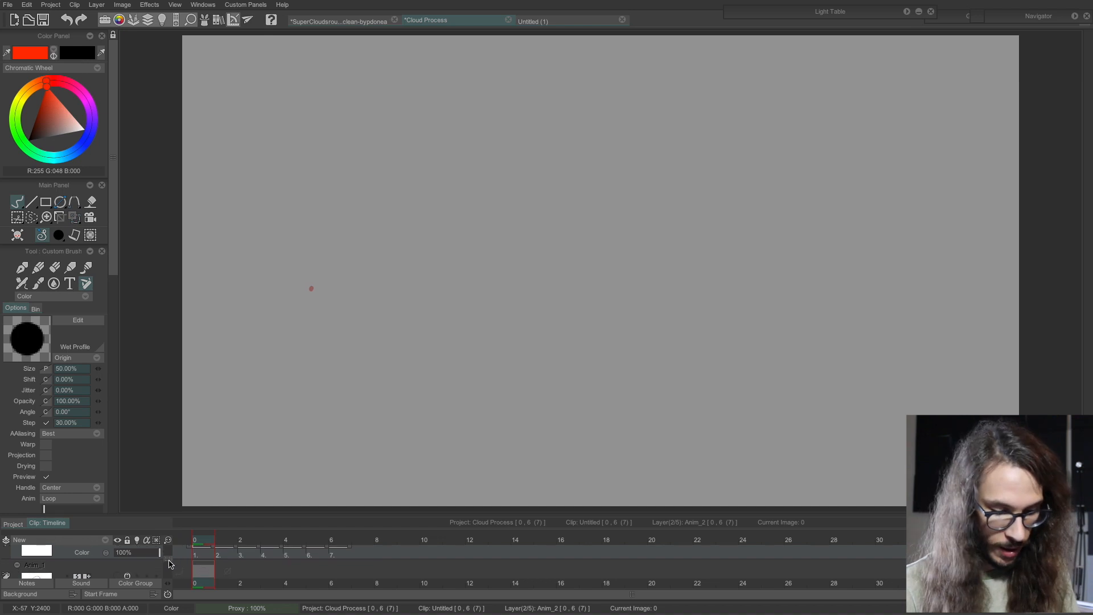
left_click(311, 289)
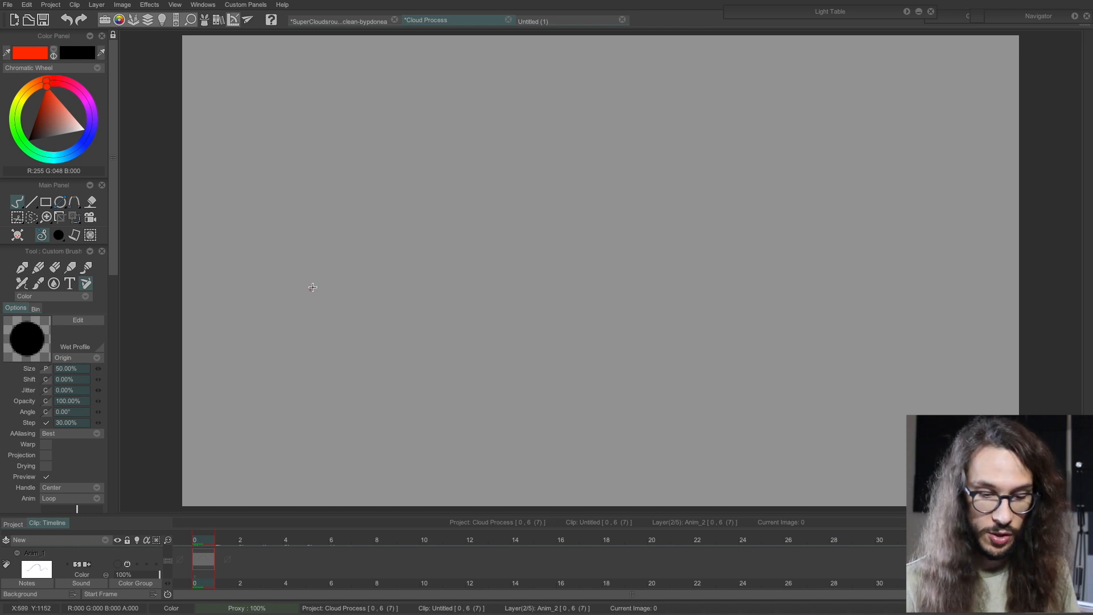
mouse_move(310, 287)
left_mouse_down()
mouse_move(338, 276)
mouse_move(312, 286)
mouse_move(326, 269)
mouse_move(367, 268)
mouse_move(314, 293)
left_mouse_up()
key("Right")
key("ctrl+z")
key("Left")
key("ctrl+z")
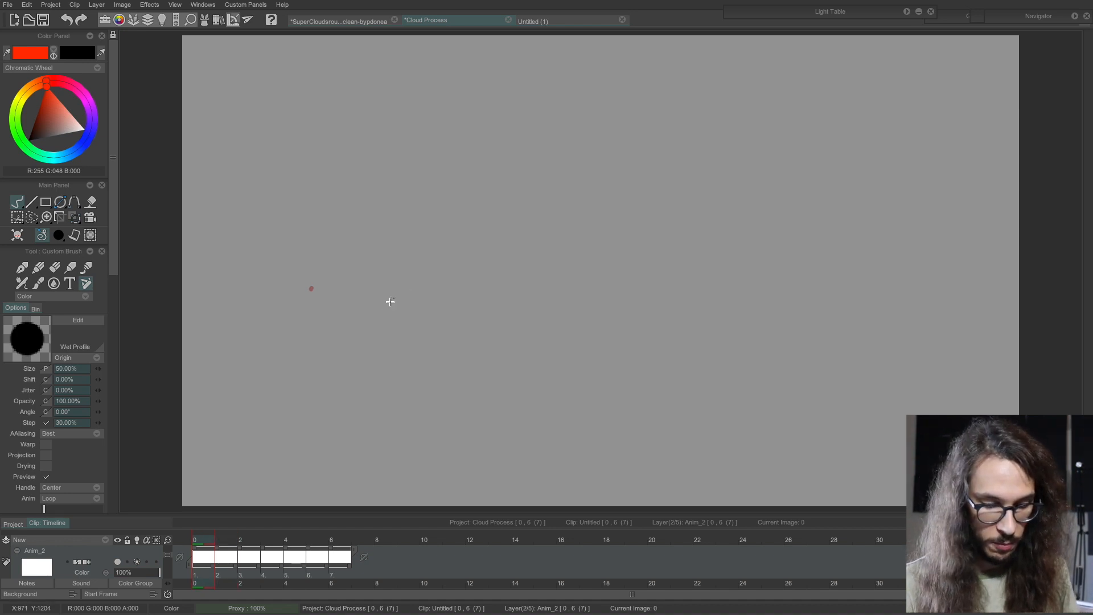
Step: Show the Anim_1 layer with the blue wavy path and lower its opacity so it serves as a faint guide
left_click_drag(168, 558, 169, 562)
left_click(118, 562)
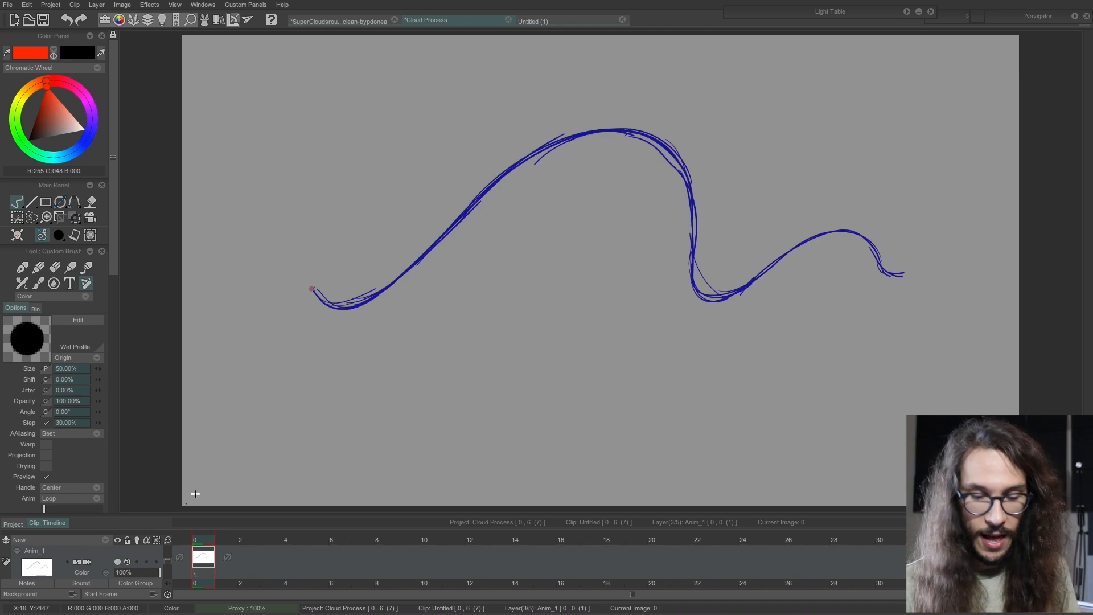
left_click_drag(311, 289, 334, 312)
left_click(142, 561)
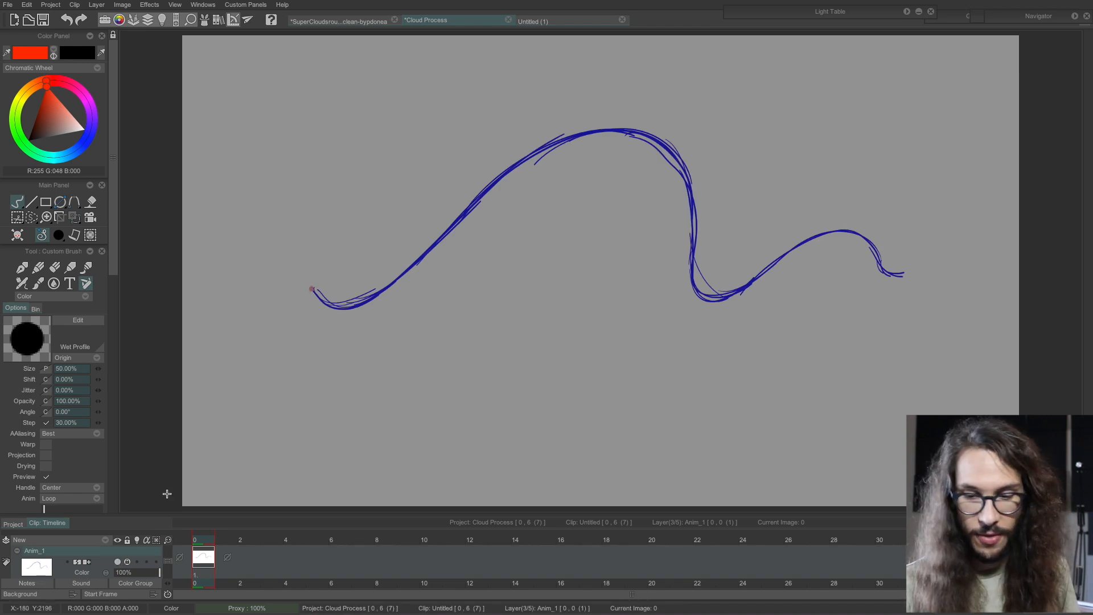
left_click_drag(168, 563, 166, 563)
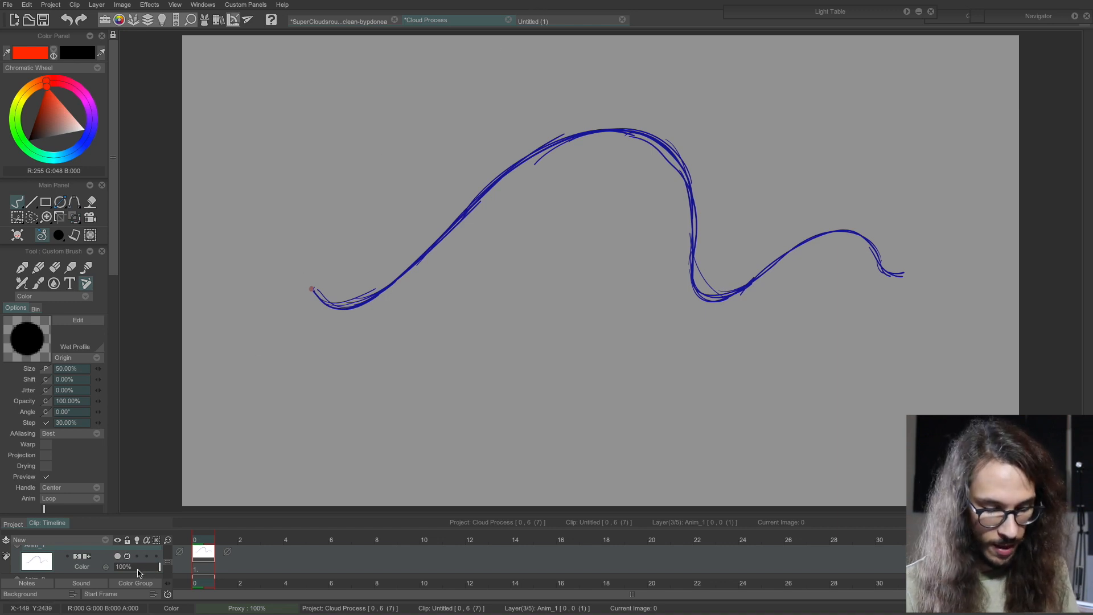
left_click_drag(153, 572, 127, 571)
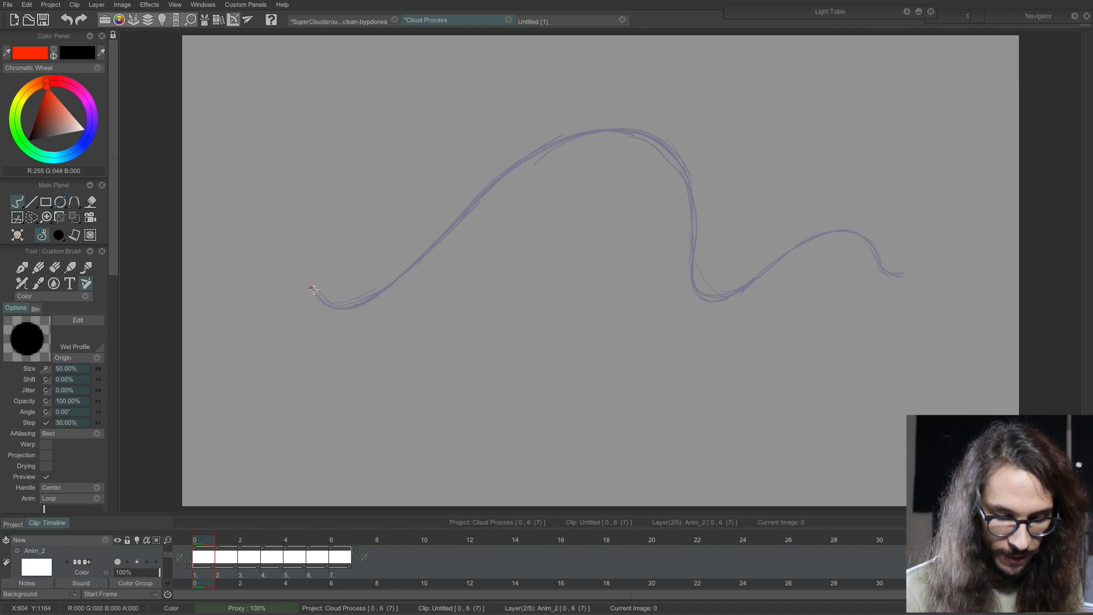
Step: Draw small, gradually growing circles at the start of the guide path on frames 0 to 6 of Anim_2
key("Right")
key("Right")
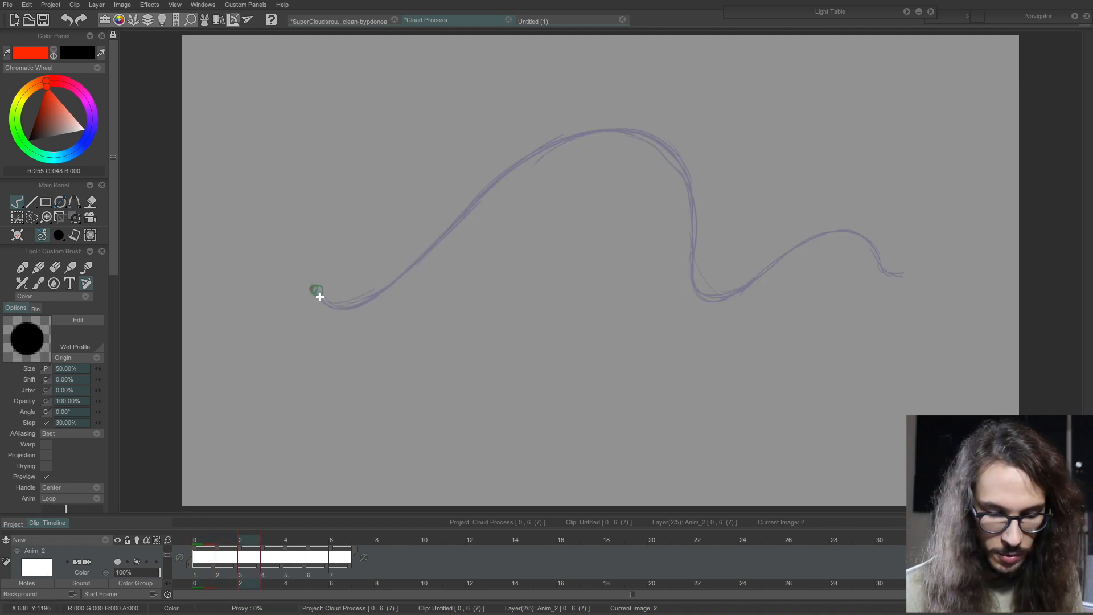
mouse_move(328, 290)
left_mouse_down()
mouse_move(317, 290)
mouse_move(333, 290)
mouse_move(321, 303)
mouse_move(333, 289)
mouse_move(337, 311)
left_mouse_up()
key("Right")
key("Right")
key("Right")
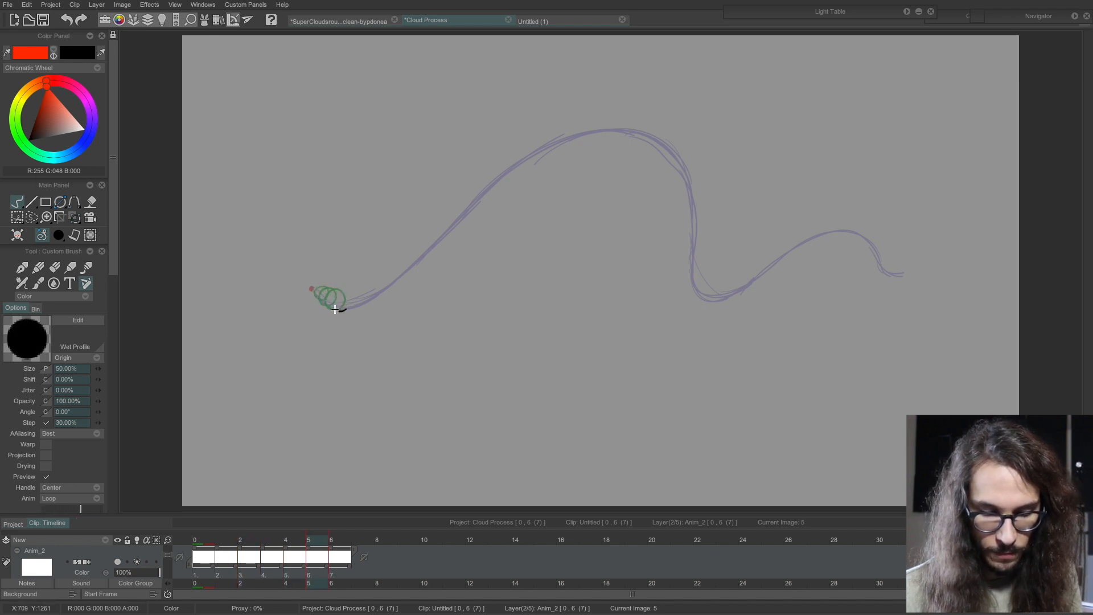
key("Right")
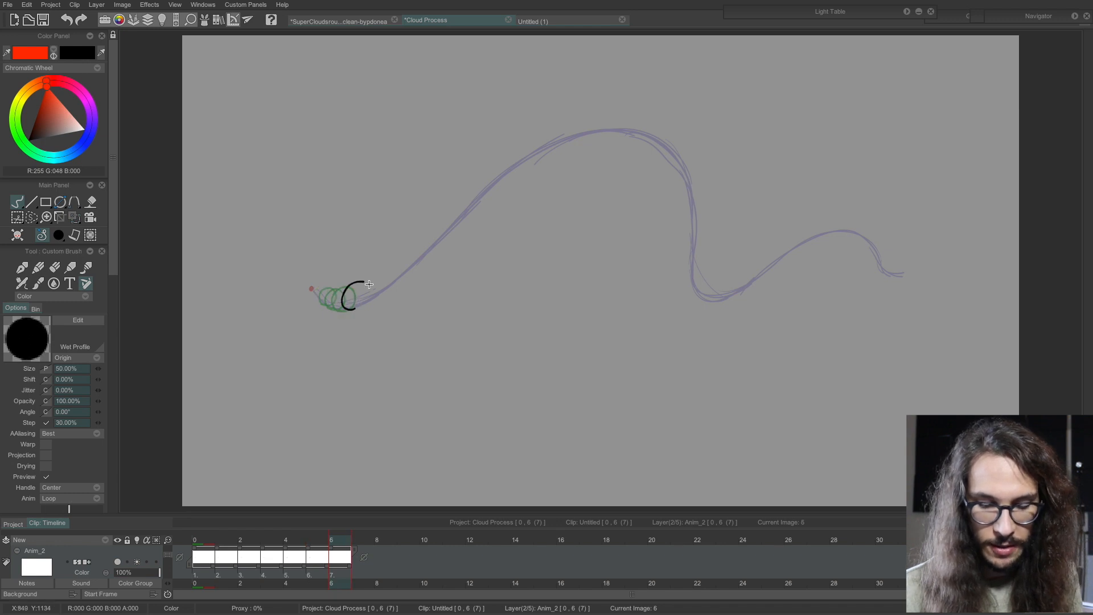
Step: Draw progressively larger, more widely spaced circles up the path's first slope on frames 7 to 15, stretching the shape near the crest
key("Right")
mouse_move(368, 308)
left_mouse_down()
mouse_move(358, 286)
mouse_move(382, 278)
mouse_move(382, 302)
mouse_move(356, 311)
mouse_move(368, 282)
mouse_move(399, 271)
mouse_move(388, 303)
mouse_move(368, 297)
mouse_move(411, 258)
mouse_move(404, 289)
mouse_move(375, 286)
mouse_move(418, 241)
mouse_move(432, 267)
mouse_move(393, 290)
left_mouse_up()
key("Right")
key("Right")
key("Right")
key("Right")
key("Right")
mouse_move(405, 278)
left_mouse_down()
mouse_move(447, 194)
mouse_move(509, 211)
mouse_move(491, 257)
mouse_move(443, 272)
mouse_move(432, 237)
mouse_move(445, 246)
mouse_move(478, 161)
mouse_move(540, 161)
mouse_move(558, 197)
mouse_move(525, 251)
mouse_move(463, 262)
mouse_move(469, 243)
mouse_move(572, 149)
mouse_move(521, 226)
mouse_move(477, 201)
mouse_move(555, 114)
mouse_move(633, 172)
left_mouse_up()
key("Right")
key("Right")
key("Right")
key("Right")
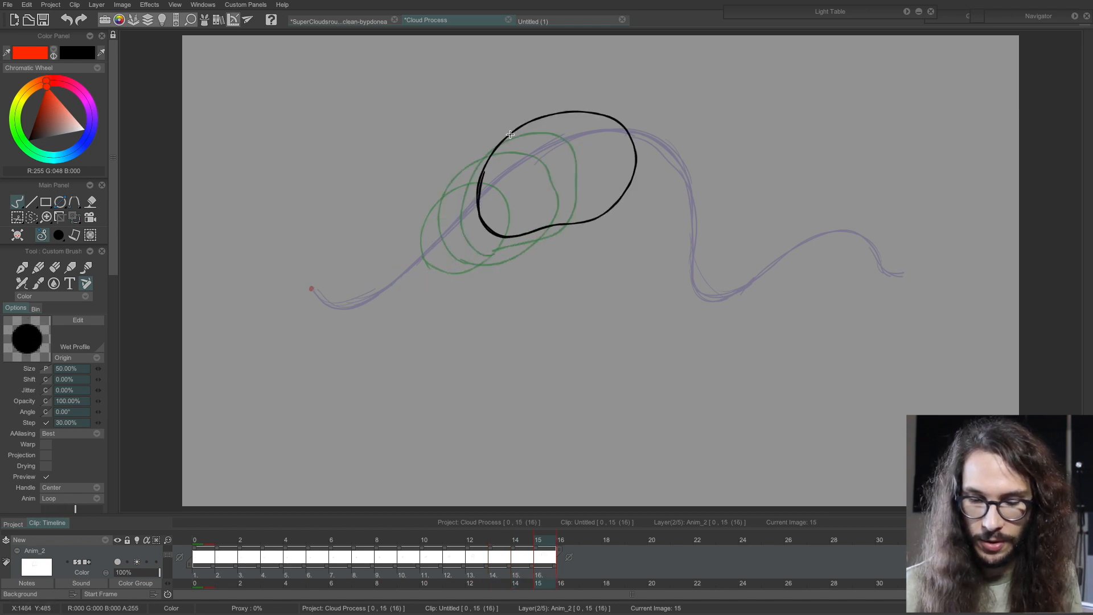
Step: Draw a large stretched rounded shape over the path's main crest on frame 16, redoing the first stroke
key("Right")
mouse_move(495, 183)
left_mouse_down()
mouse_move(494, 159)
mouse_move(629, 113)
mouse_move(658, 176)
left_mouse_up()
key("ctrl+z")
mouse_move(501, 166)
left_mouse_down()
mouse_move(520, 136)
mouse_move(627, 96)
mouse_move(671, 124)
mouse_move(679, 163)
left_mouse_up()
mouse_move(646, 211)
left_mouse_down()
mouse_move(606, 222)
mouse_move(568, 213)
left_mouse_up()
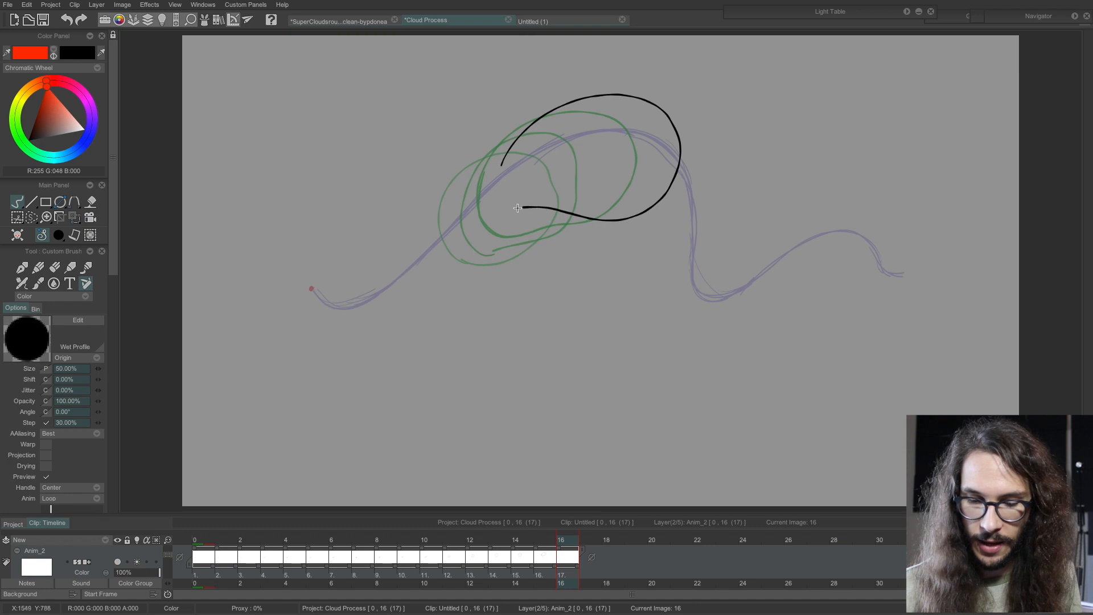
Step: Draw large circles settling closely together over the main crest on frames 17 to 19
key("Right")
mouse_move(557, 193)
left_mouse_down()
mouse_move(529, 139)
mouse_move(595, 85)
mouse_move(669, 97)
left_mouse_up()
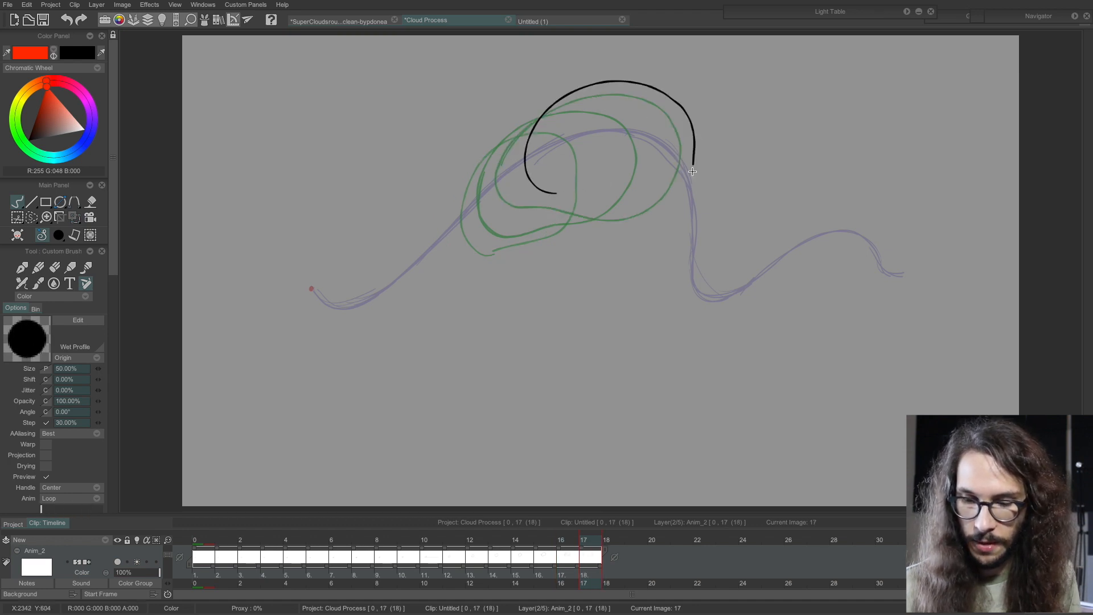
mouse_move(657, 222)
left_mouse_down()
mouse_move(615, 226)
mouse_move(529, 170)
left_mouse_up()
key("Right")
mouse_move(603, 215)
left_mouse_down()
mouse_move(570, 201)
mouse_move(538, 131)
mouse_move(605, 71)
mouse_move(670, 82)
mouse_move(708, 125)
mouse_move(705, 169)
mouse_move(673, 209)
mouse_move(632, 225)
mouse_move(591, 211)
mouse_move(603, 213)
mouse_move(553, 162)
mouse_move(578, 85)
mouse_move(637, 70)
mouse_move(692, 94)
left_mouse_up()
key("Right")
mouse_move(717, 147)
left_mouse_down()
mouse_move(687, 211)
mouse_move(636, 225)
mouse_move(602, 210)
left_mouse_up()
Step: Draw progressively smaller circles from the main crest down the steep slope into the dip on frames 20 to 27
key("Right")
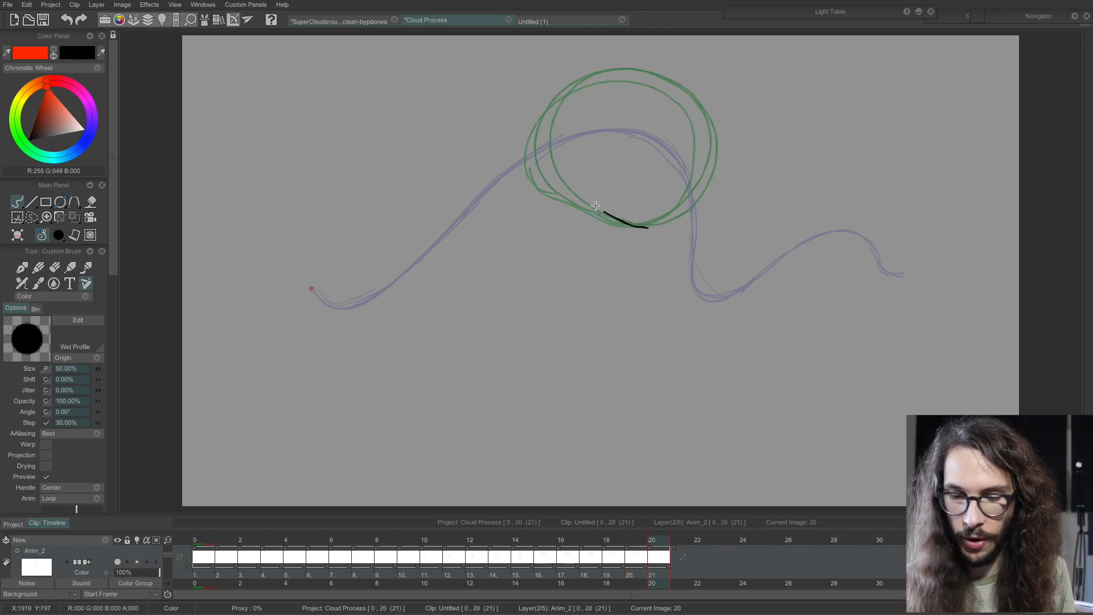
mouse_move(719, 196)
left_mouse_down()
mouse_move(667, 234)
mouse_move(566, 135)
mouse_move(699, 94)
mouse_move(714, 193)
mouse_move(640, 231)
mouse_move(584, 149)
mouse_move(720, 126)
mouse_move(709, 229)
mouse_move(651, 230)
mouse_move(642, 134)
mouse_move(727, 212)
mouse_move(706, 245)
mouse_move(608, 157)
mouse_move(731, 212)
mouse_move(669, 247)
mouse_move(709, 149)
mouse_move(734, 222)
mouse_move(666, 249)
mouse_move(649, 226)
mouse_move(734, 219)
mouse_move(647, 219)
mouse_move(665, 166)
left_mouse_up()
key("ctrl+z")
key("Right")
key("Right")
key("ctrl+z")
key("Right")
key("Right")
key("Right")
mouse_move(695, 267)
left_mouse_down()
mouse_move(691, 189)
mouse_move(726, 235)
mouse_move(700, 279)
mouse_move(662, 249)
mouse_move(682, 232)
mouse_move(721, 260)
mouse_move(694, 292)
mouse_move(716, 288)
mouse_move(710, 304)
mouse_move(685, 266)
mouse_move(737, 288)
mouse_move(700, 304)
left_mouse_up()
key("Right")
key("Right")
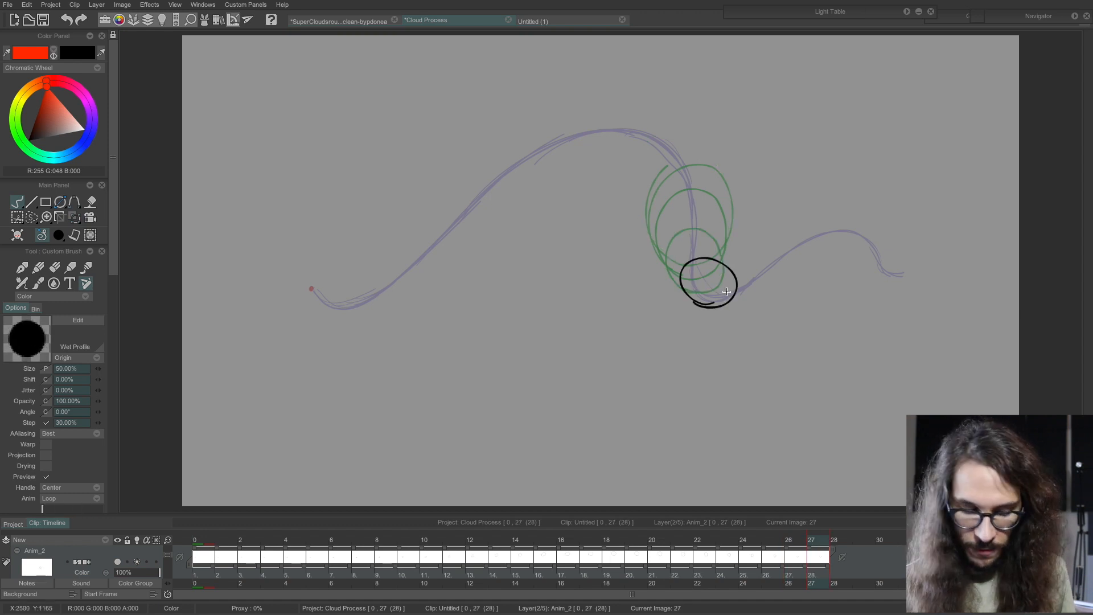
Step: Play the circle animation from the start and step through its frames to check the motion up to the dip
left_click(207, 542)
key("Return")
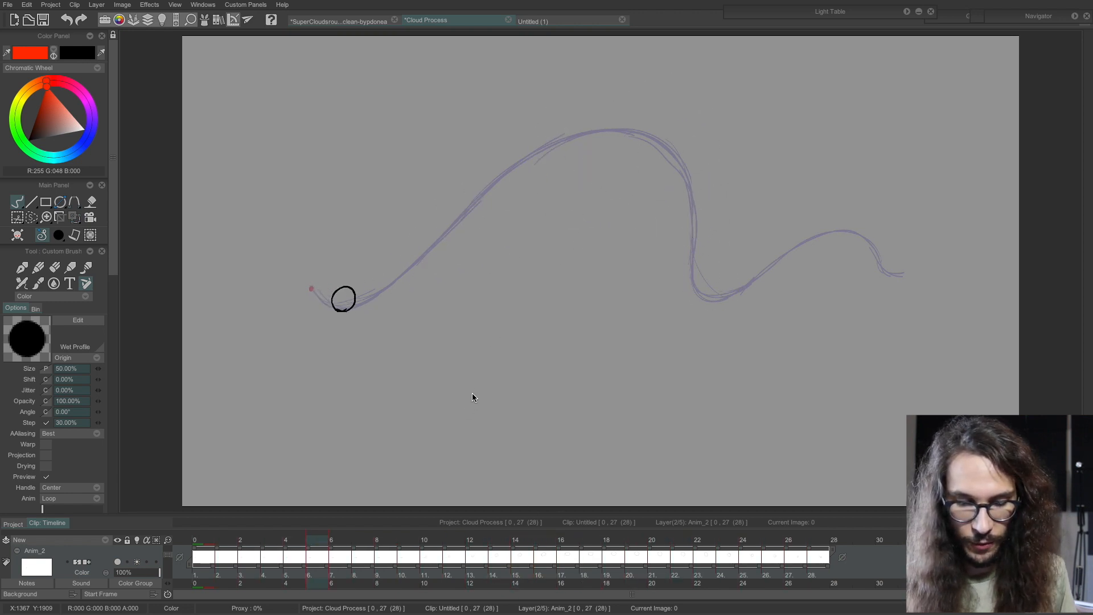
key("Return")
key("Right")
key("Right")
key("Right")
key("Right")
key("Right")
key("Right")
key("Right")
key("Right")
key("Right")
key("Right")
key("Right")
key("Right")
key("Right")
key("Right")
key("Right")
key("Left")
key("Right")
Step: Draw successive circles from the dip up the slope to the path's second, smaller crest, one per frame
mouse_move(711, 306)
left_mouse_down()
mouse_move(698, 286)
mouse_move(735, 293)
mouse_move(712, 313)
mouse_move(696, 295)
mouse_move(709, 307)
mouse_move(736, 291)
mouse_move(726, 308)
mouse_move(734, 283)
mouse_move(745, 294)
mouse_move(728, 300)
mouse_move(732, 285)
mouse_move(755, 282)
mouse_move(741, 295)
mouse_move(746, 270)
mouse_move(769, 274)
mouse_move(745, 286)
mouse_move(764, 251)
mouse_move(758, 277)
left_mouse_up()
key("Right")
key("Right")
key("Right")
key("Right")
key("Right")
key("Right")
mouse_move(788, 233)
left_mouse_down()
mouse_move(788, 271)
mouse_move(766, 244)
mouse_move(819, 228)
mouse_move(821, 261)
mouse_move(778, 254)
mouse_move(805, 215)
mouse_move(816, 247)
mouse_move(838, 214)
mouse_move(850, 242)
mouse_move(807, 258)
mouse_move(803, 215)
left_mouse_up()
key("Right")
key("Right")
key("Right")
Step: Draw shrinking circles over the second crest and down to the end of the path, continuing through frame 46
left_click_drag(823, 252, 857, 215)
key("Right")
mouse_move(849, 261)
left_mouse_down()
mouse_move(882, 246)
mouse_move(840, 220)
left_mouse_up()
key("Right")
mouse_move(854, 261)
left_mouse_down()
mouse_move(863, 229)
mouse_move(882, 261)
mouse_move(850, 258)
mouse_move(855, 222)
left_mouse_up()
key("Right")
mouse_move(874, 259)
left_mouse_down()
mouse_move(858, 245)
mouse_move(872, 269)
mouse_move(890, 254)
left_mouse_up()
key("Right")
left_click_drag(889, 254, 880, 275)
key("Right")
key("Right")
key("Right")
key("Right")
key("Right")
key("Right")
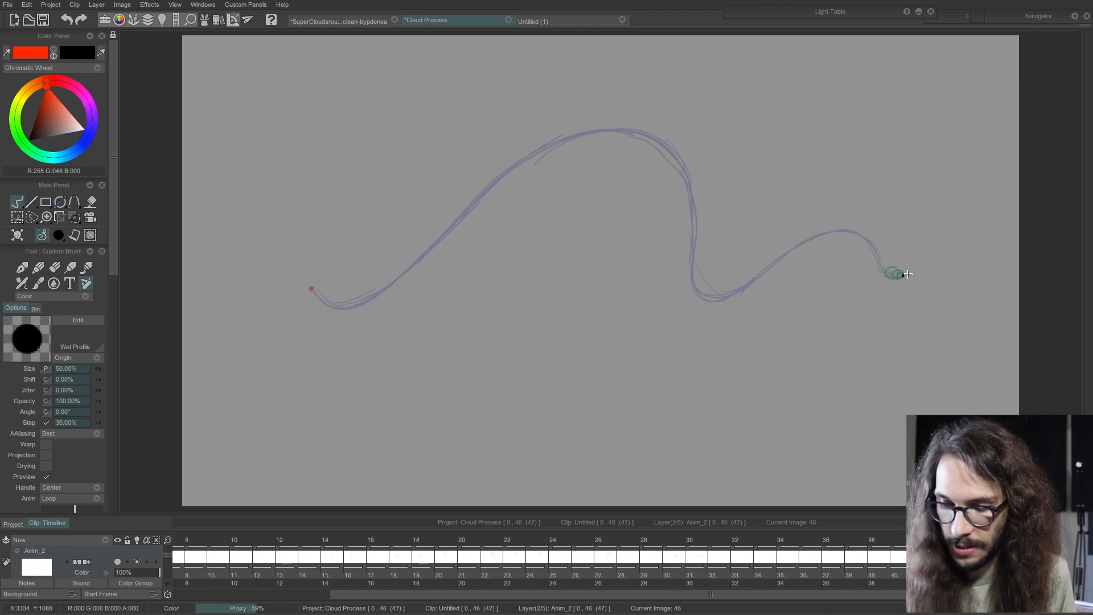
Step: Play back the circle animation along the whole path and return to frame 0
key("Return")
key("Return")
left_click(200, 543)
Step: Sketch a horizontal spacing chart below the path on frame 0, with end marks, a midpoint mark and widening ticks at its start
mouse_move(287, 408)
left_mouse_down()
mouse_move(861, 417)
mouse_move(287, 414)
mouse_move(286, 432)
left_mouse_up()
left_click_drag(863, 398, 861, 435)
left_click_drag(580, 396, 579, 423)
left_click_drag(296, 400, 296, 415)
mouse_move(304, 398)
left_mouse_down()
mouse_move(304, 412)
mouse_move(395, 419)
left_mouse_up()
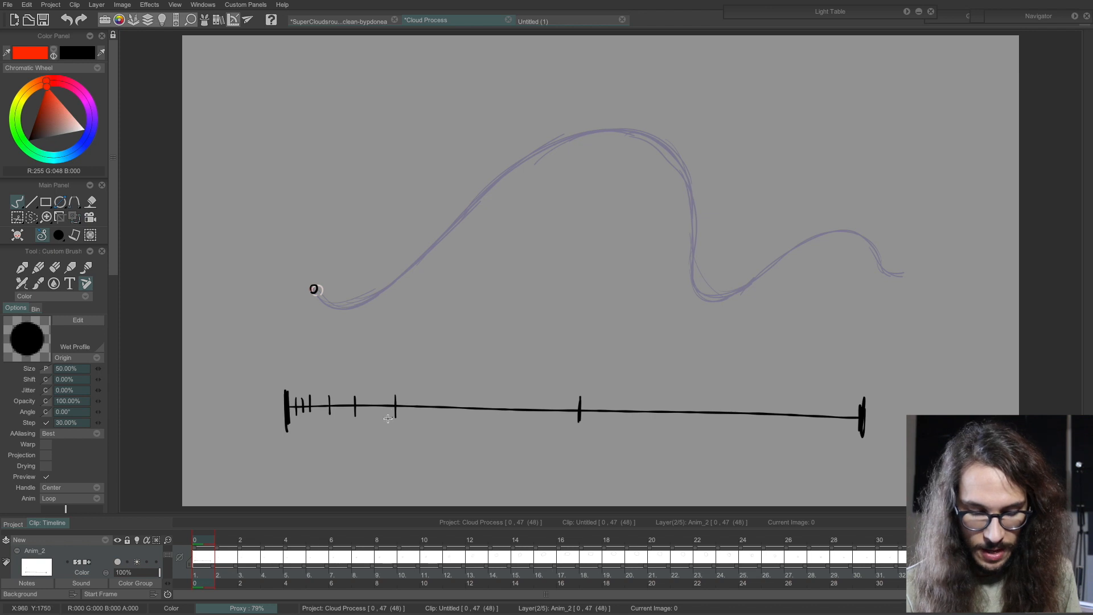
Step: Handwrite the label "Spacing" beneath the start of the chart line
left_click_drag(334, 434, 320, 457)
left_click_drag(345, 437, 349, 464)
left_click_drag(363, 444, 379, 455)
left_click_drag(390, 443, 411, 462)
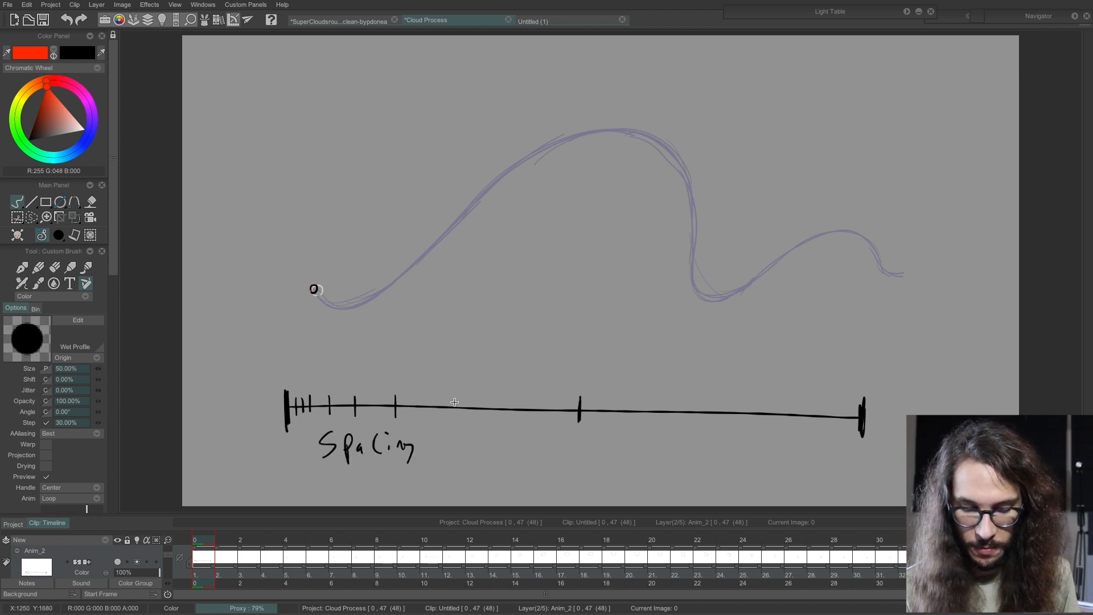
Step: Add ticks that tighten toward the chart's midpoint and widen beyond it, and draw a large circle over the main crest
left_click_drag(456, 396, 456, 426)
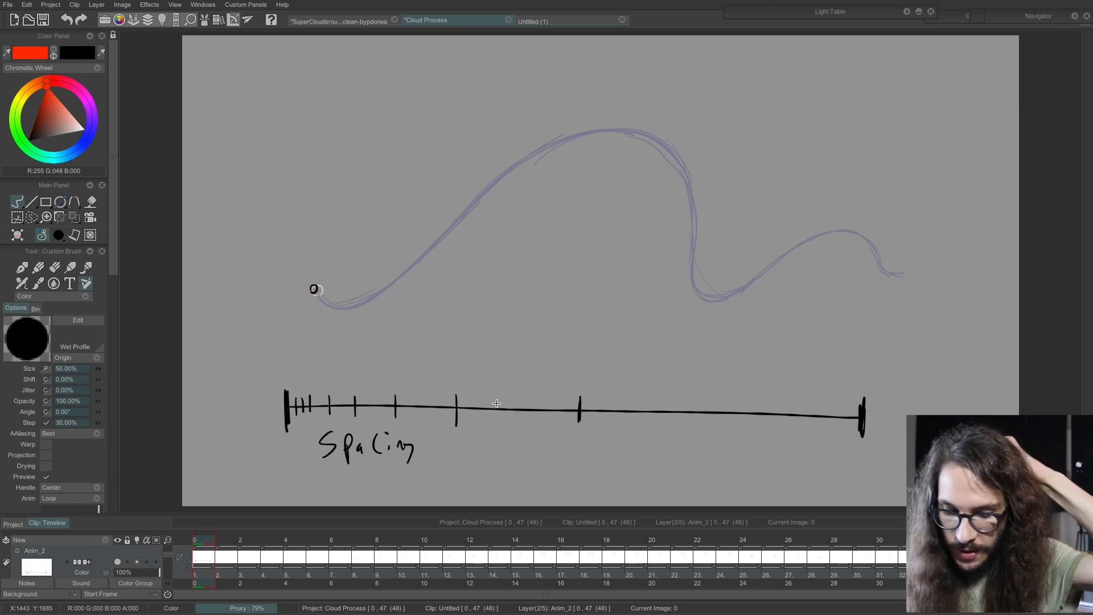
mouse_move(522, 392)
left_mouse_down()
mouse_move(523, 424)
mouse_move(553, 425)
mouse_move(567, 408)
mouse_move(566, 427)
left_mouse_up()
left_click_drag(572, 397, 575, 426)
mouse_move(596, 175)
left_mouse_down()
mouse_move(572, 94)
mouse_move(550, 143)
left_mouse_up()
mouse_move(593, 395)
left_mouse_down()
mouse_move(595, 428)
mouse_move(631, 428)
left_mouse_up()
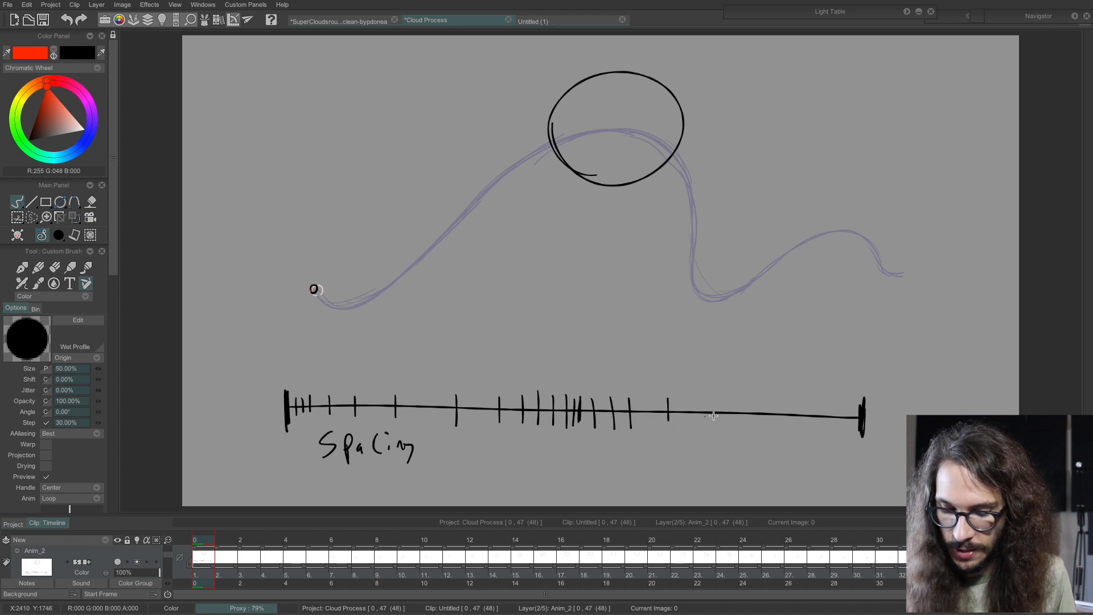
Step: Add ticks tightening toward the end of the spacing chart, and delete the chart, its label and the crest circle
mouse_move(747, 401)
left_mouse_down()
mouse_move(750, 428)
mouse_move(810, 425)
left_mouse_up()
mouse_move(826, 404)
left_mouse_down()
mouse_move(827, 425)
mouse_move(837, 424)
left_mouse_up()
left_click_drag(842, 408, 844, 424)
key("Delete")
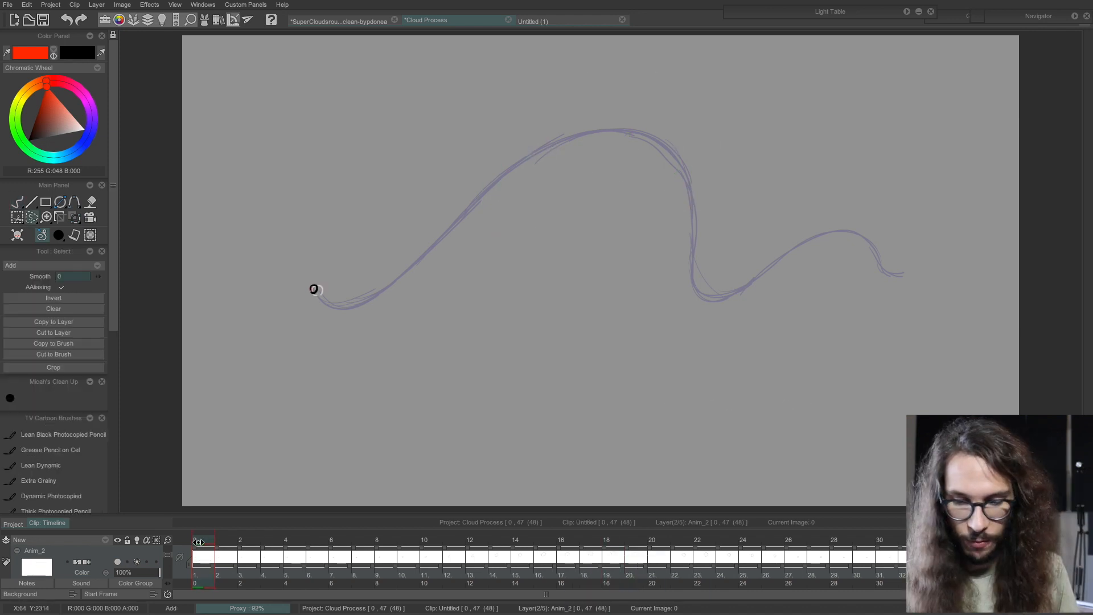
Step: Play back the circle animation and scrub from the first frame to frame 14
key("Return")
key("Return")
mouse_move(202, 542)
left_mouse_down()
mouse_move(304, 550)
mouse_move(530, 537)
left_mouse_up()
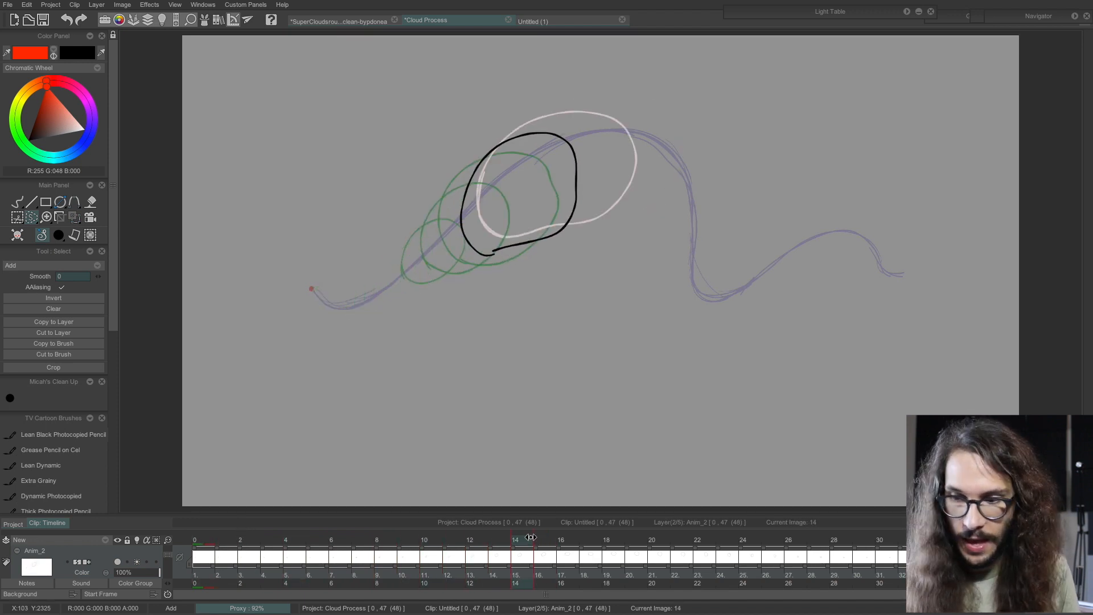
Step: Expand the Light Table settings and move the panel farther from the drawing
left_click(909, 11)
left_click(830, 36)
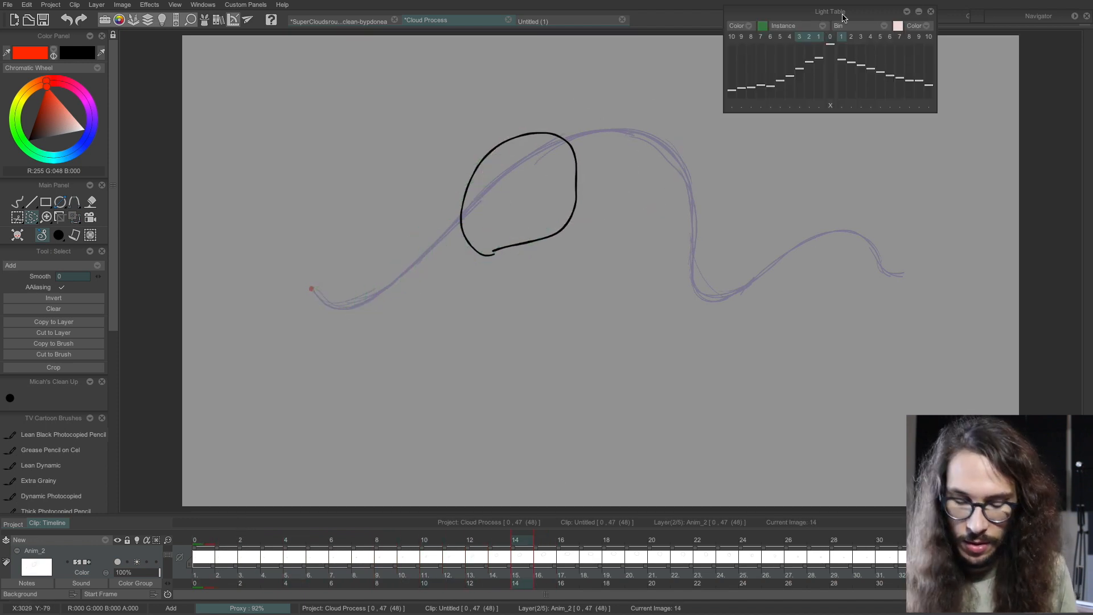
left_click_drag(843, 12, 883, 16)
Step: Draw a rounded stem hanging below the trailing edge of the shape on frame 16, and return to frame 15
left_click(194, 549)
left_click_drag(210, 541, 568, 537)
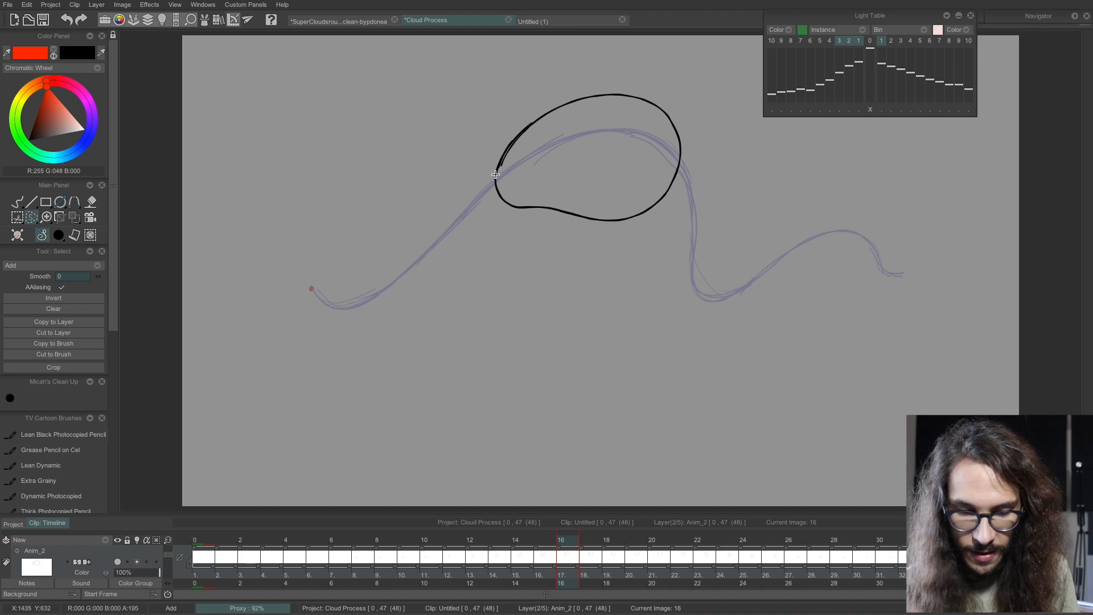
key("b")
mouse_move(497, 170)
left_mouse_down()
mouse_move(449, 202)
mouse_move(456, 185)
mouse_move(455, 260)
mouse_move(450, 245)
mouse_move(438, 309)
mouse_move(445, 300)
mouse_move(486, 327)
mouse_move(528, 264)
mouse_move(503, 323)
mouse_move(458, 222)
left_mouse_up()
key("a")
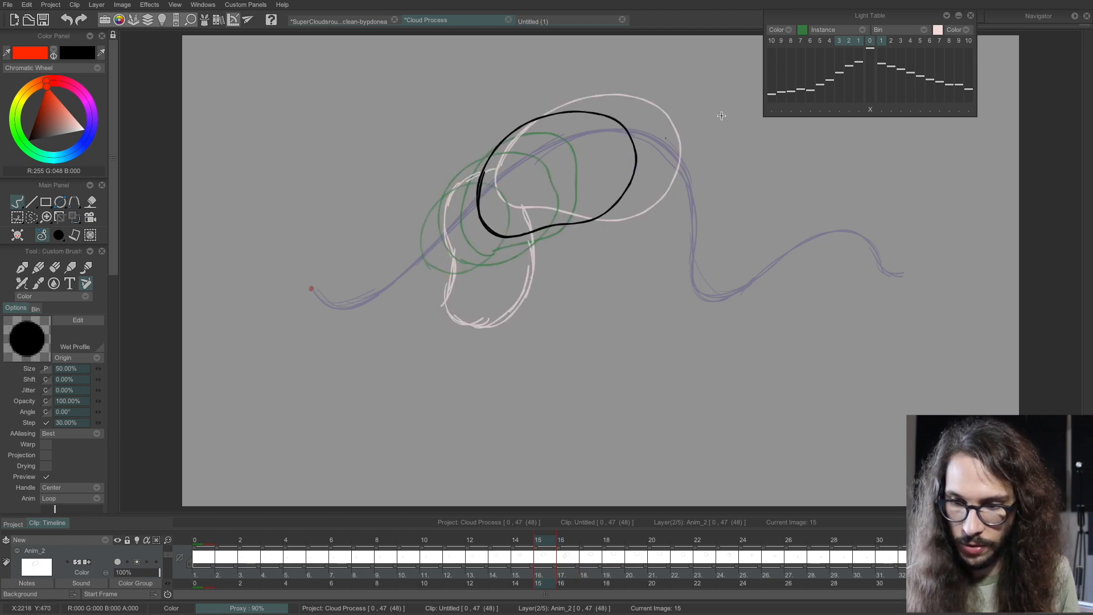
Step: Draw rounded stems trailing the shapes on frames 15 and 14, with the Light Table showing one previous and two following images
left_click(891, 41)
mouse_move(481, 167)
left_mouse_down()
mouse_move(447, 191)
mouse_move(433, 250)
mouse_move(450, 299)
left_mouse_up()
key("a")
mouse_move(497, 250)
left_mouse_down()
mouse_move(449, 299)
mouse_move(421, 257)
mouse_move(447, 202)
left_mouse_up()
left_click(858, 41)
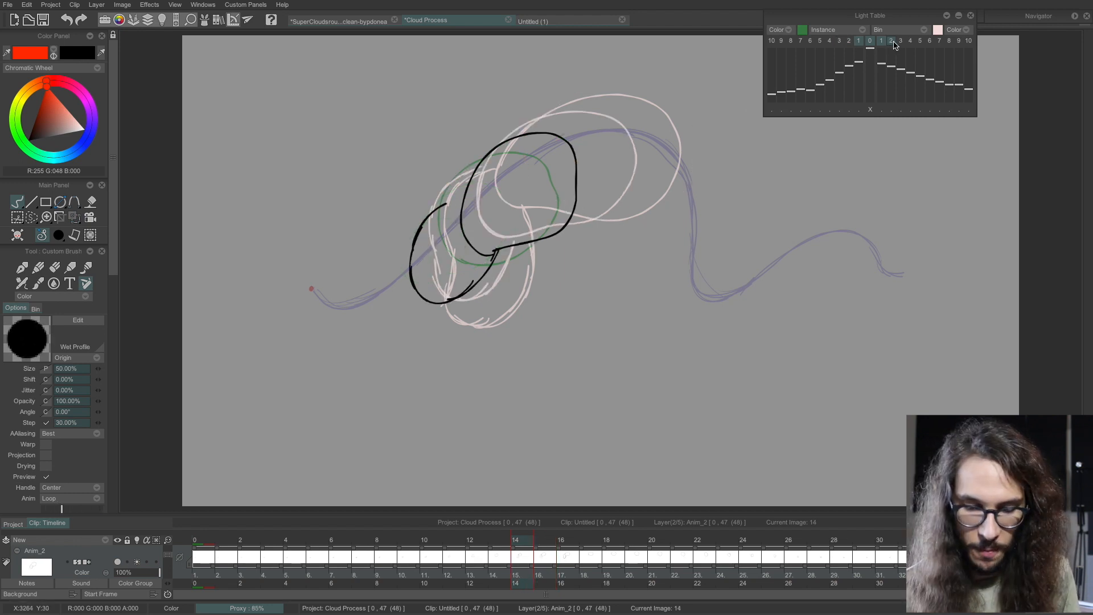
Step: Draw smaller stems along the trailing edge of the shapes on frames 13 and 12, adjusting the Light Table's following images
left_click(892, 41)
key("a")
mouse_move(482, 263)
left_mouse_down()
mouse_move(421, 302)
mouse_move(405, 238)
left_mouse_up()
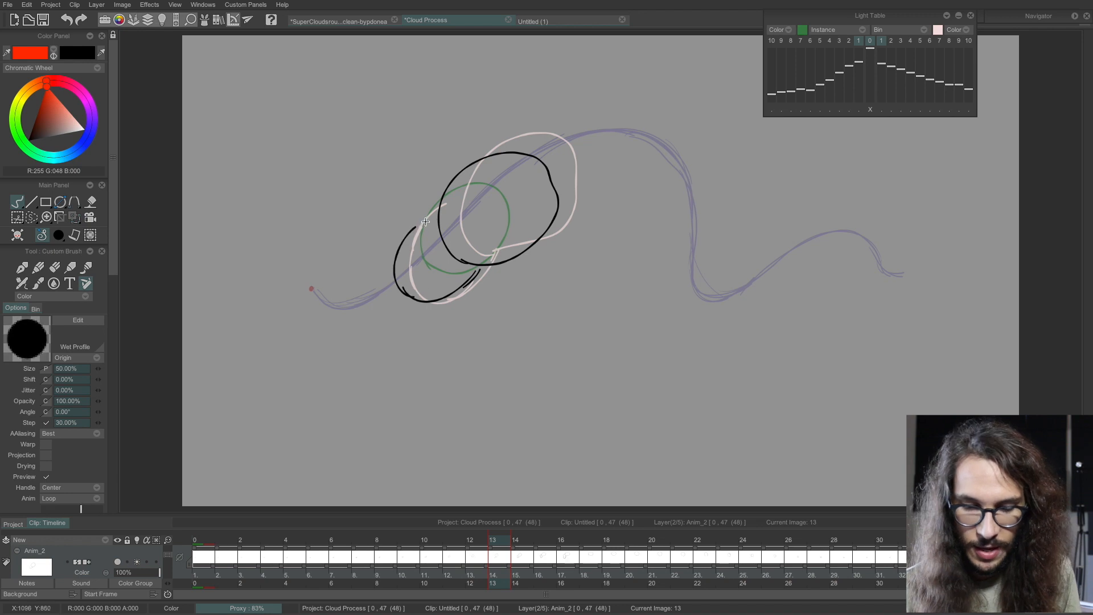
left_click(892, 42)
key("a")
mouse_move(451, 272)
left_mouse_down()
mouse_move(428, 297)
mouse_move(389, 270)
mouse_move(408, 239)
left_mouse_up()
key("a")
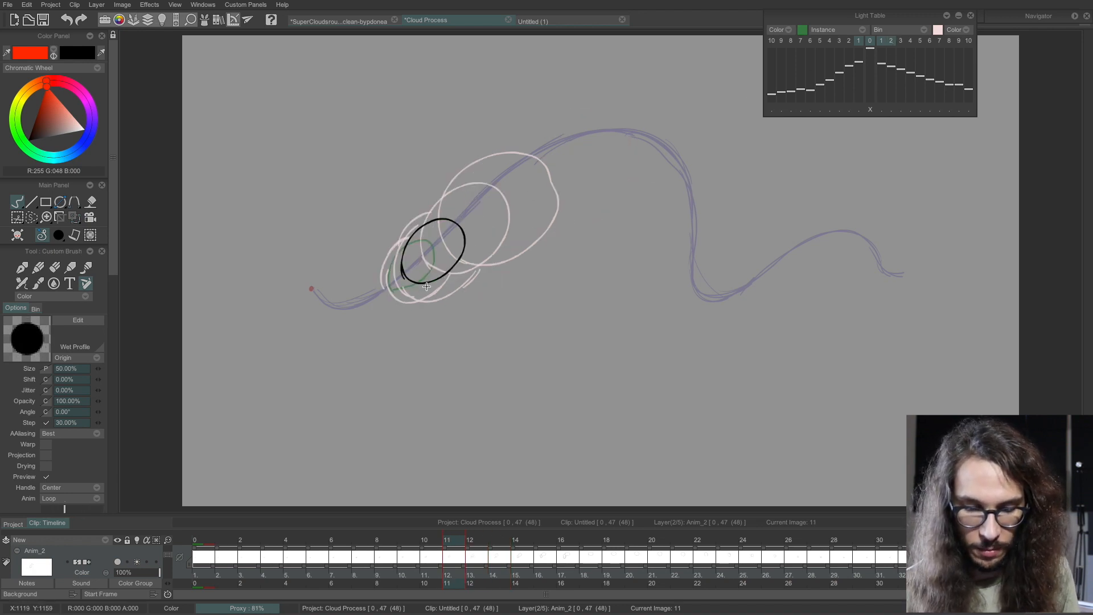
Step: Draw progressively smaller stems behind the circles on frames 11 down to 7
mouse_move(404, 298)
left_mouse_down()
mouse_move(386, 285)
mouse_move(411, 254)
left_mouse_up()
key("a")
mouse_move(398, 291)
left_mouse_down()
mouse_move(377, 310)
mouse_move(380, 269)
mouse_move(400, 286)
mouse_move(378, 280)
mouse_move(353, 295)
mouse_move(353, 282)
mouse_move(366, 283)
mouse_move(343, 288)
left_mouse_up()
key("a")
key("a")
key("Left")
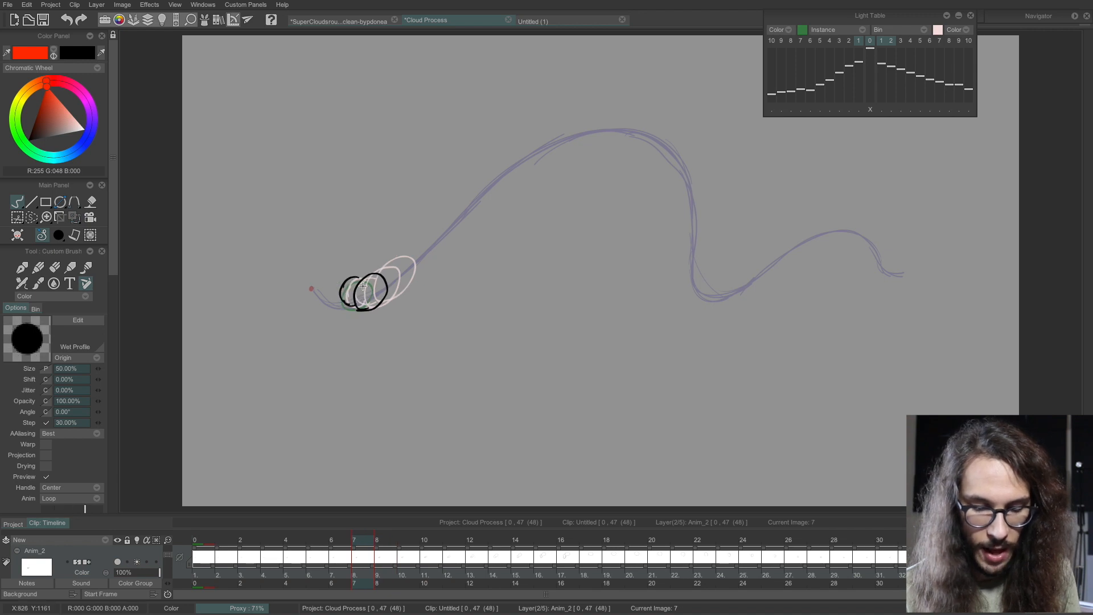
Step: Continue the shrinking stems behind the small circles from frame 6 down to frame 1
key("a")
key("a")
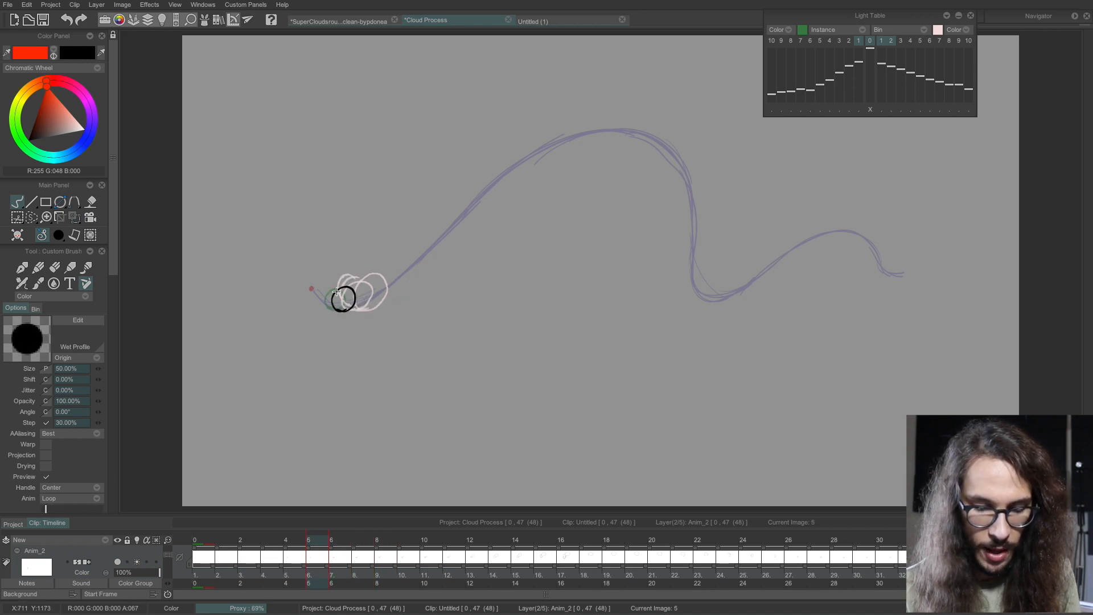
key("a")
key("a")
key("a")
key("a")
Step: Play back the animation with the new stems and go to frame 17
key("Return")
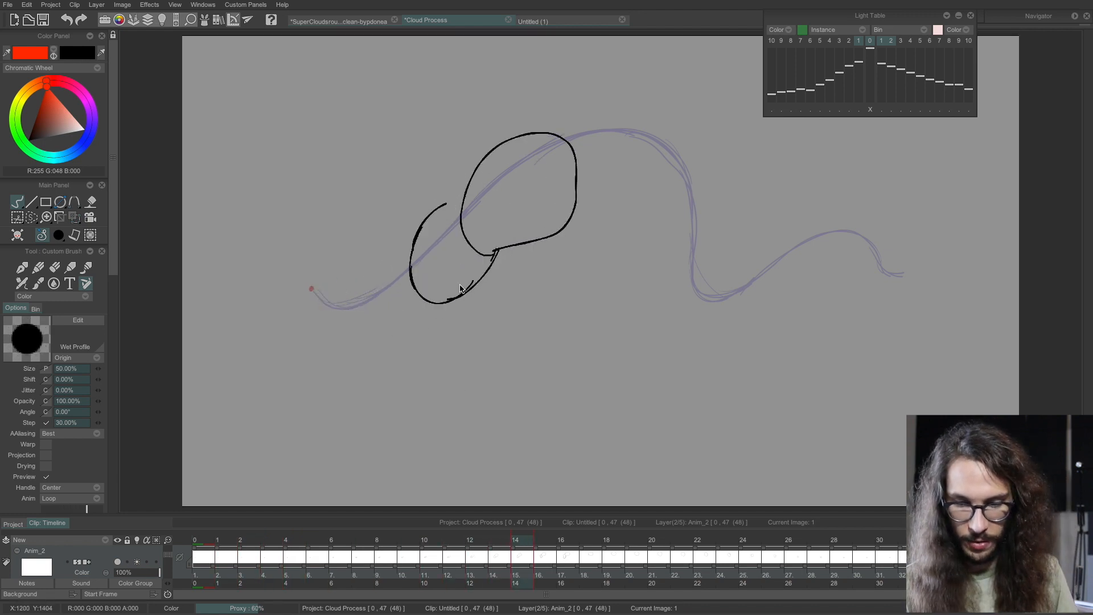
key("Return")
key("a")
key("Left")
key("Left")
key("Right")
key("Right")
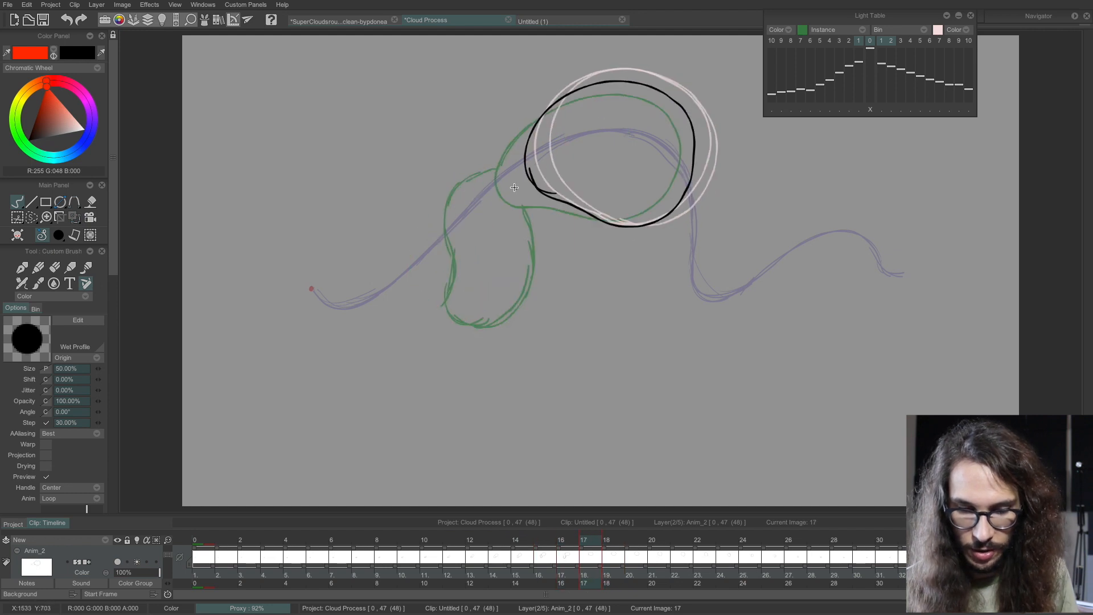
Step: Draw the stems trailing the circles on frames 17 through 25, stretching them longer as the circles descend, and advance to frame 26
key("Right")
key("Right")
key("Right")
key("Right")
key("Right")
key("Right")
key("Right")
key("Right")
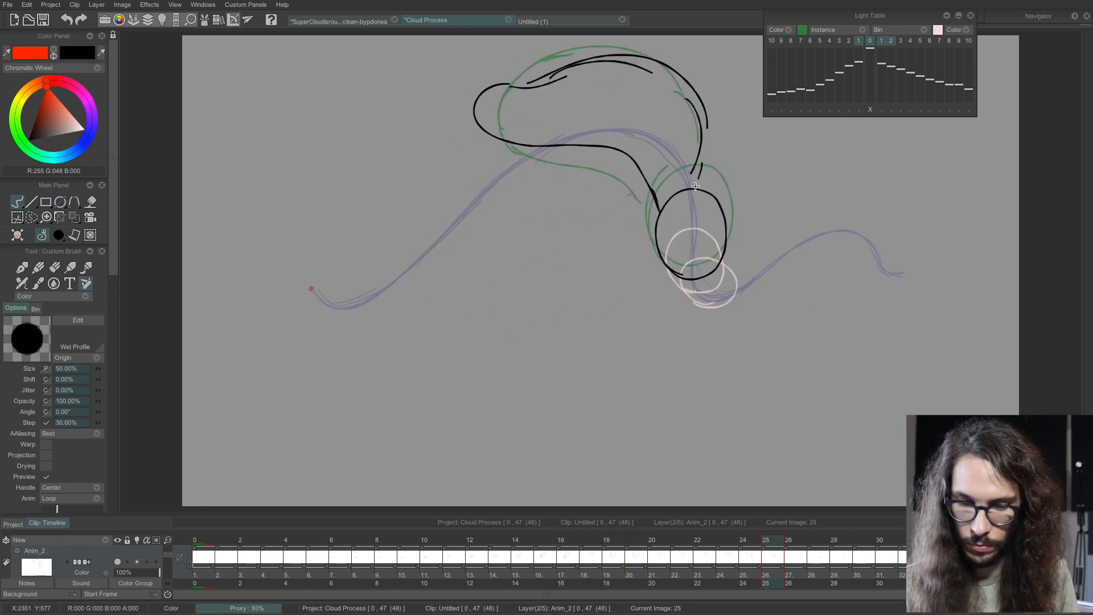
key("Right")
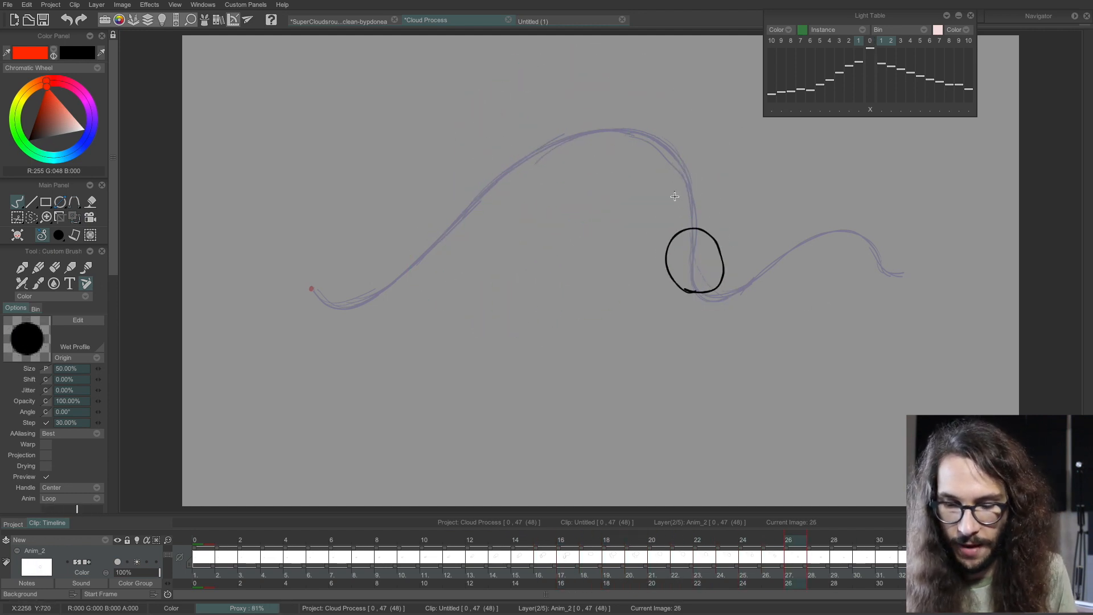
Step: Draw a long curved stem on frame 26, arching up from the circle and ending in a rounded tip
mouse_move(668, 194)
left_mouse_down()
mouse_move(643, 152)
mouse_move(570, 122)
mouse_move(480, 143)
left_mouse_up()
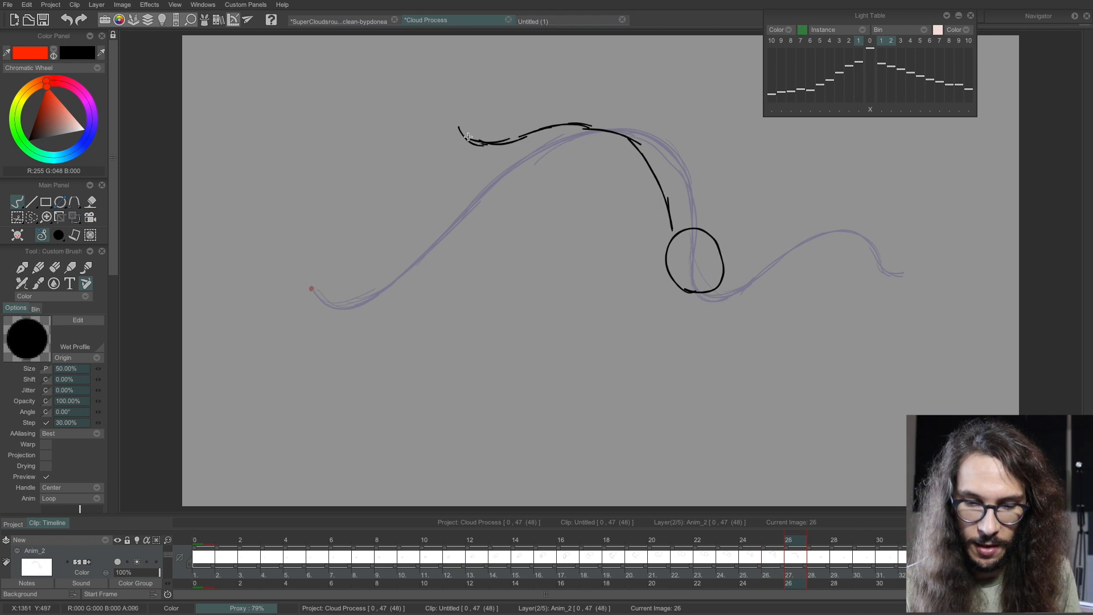
mouse_move(481, 90)
left_mouse_down()
mouse_move(565, 93)
mouse_move(611, 69)
left_mouse_up()
mouse_move(544, 102)
left_mouse_down()
mouse_move(595, 74)
mouse_move(695, 92)
left_mouse_up()
mouse_move(644, 67)
left_mouse_down()
mouse_move(713, 155)
mouse_move(693, 231)
left_mouse_up()
Step: Draw the arching stem on frame 27 with its neck pinched in next to the rounded tip
key("Right")
mouse_move(663, 172)
left_mouse_down()
mouse_move(655, 148)
mouse_move(595, 111)
left_mouse_up()
left_click_drag(523, 104, 567, 101)
mouse_move(561, 107)
left_mouse_down()
mouse_move(495, 136)
mouse_move(486, 133)
mouse_move(506, 132)
mouse_move(443, 110)
mouse_move(529, 105)
left_mouse_up()
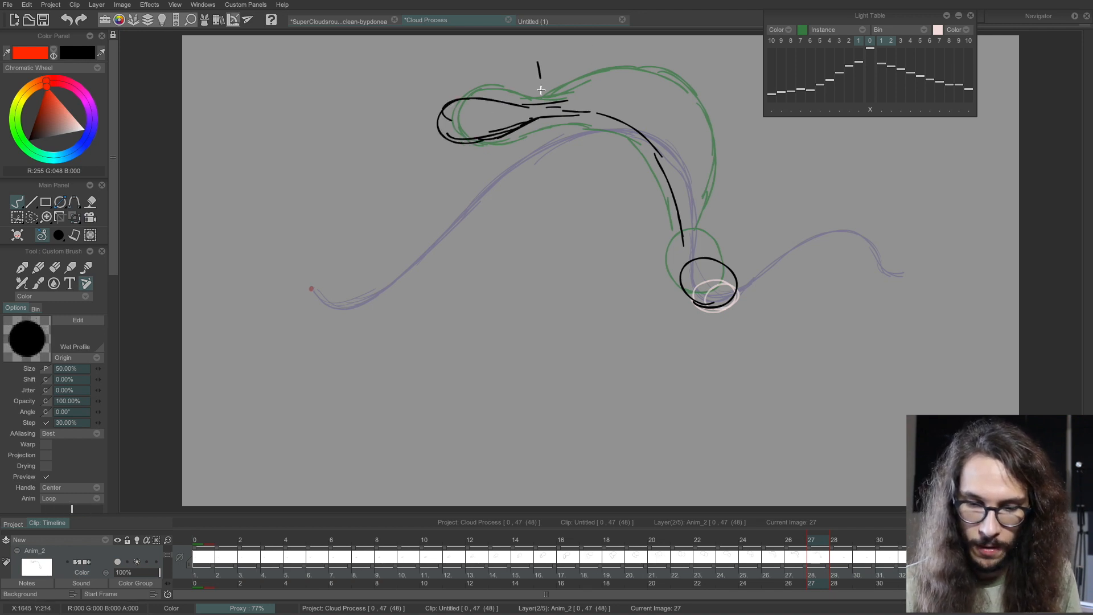
Step: Draw the detached stem as a rounded blob with a small oval fragment on frame 28, and a smaller fragment on frame 29
key("Right")
mouse_move(523, 121)
left_mouse_down()
mouse_move(447, 140)
mouse_move(465, 89)
mouse_move(507, 127)
left_mouse_up()
key("Right")
key("Left")
key("Right")
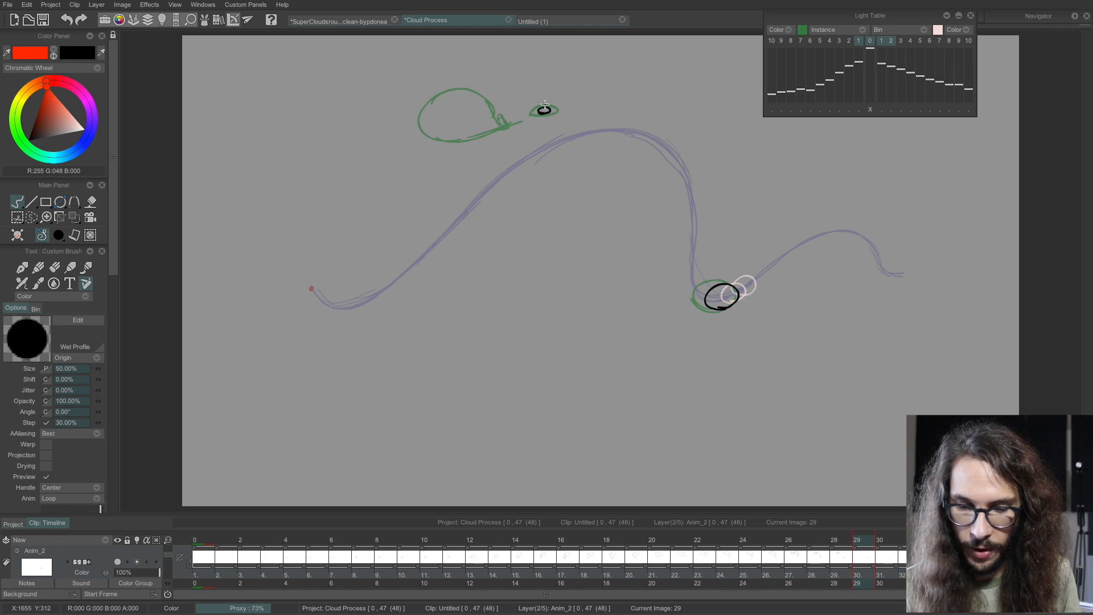
Step: Compare the neighbouring frames, draw the detached blob on frame 29, and step on through the following frames
key("Right")
key("Left")
key("Left")
key("Left")
key("Left")
key("Right")
key("Right")
key("Right")
mouse_move(431, 138)
left_mouse_down()
mouse_move(430, 88)
mouse_move(471, 101)
mouse_move(462, 95)
mouse_move(429, 93)
mouse_move(447, 89)
mouse_move(484, 120)
mouse_move(465, 134)
mouse_move(400, 114)
mouse_move(419, 96)
mouse_move(461, 106)
mouse_move(443, 133)
mouse_move(428, 110)
mouse_move(423, 132)
mouse_move(405, 130)
mouse_move(420, 113)
mouse_move(394, 118)
left_mouse_up()
key("Right")
key("Right")
key("Right")
key("Right")
key("Right")
Step: Scrub through the first half of the animation and step through the frames after 23 to check the stem motion
left_click_drag(311, 538, 747, 538)
key("Left")
key("Left")
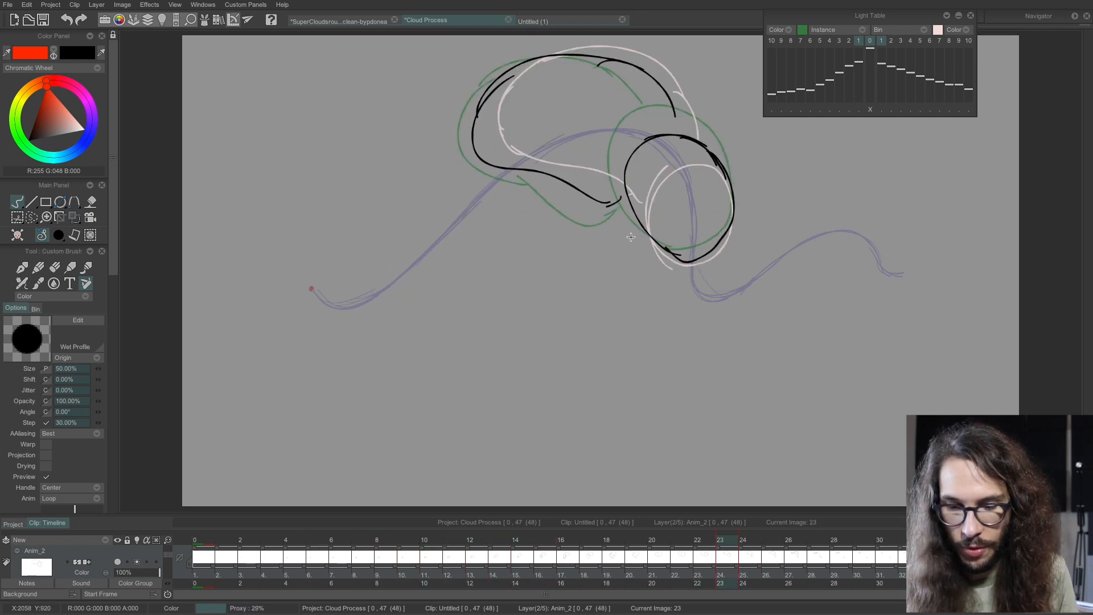
key("e")
key("Right")
key("Right")
key("Right")
key("Right")
key("Right")
Step: Step back through the frames and erase part of the stem's lower outline on frame 22
key("Left")
key("Left")
key("Left")
key("Left")
key("Left")
key("Left")
key("Left")
key("Right")
key("Right")
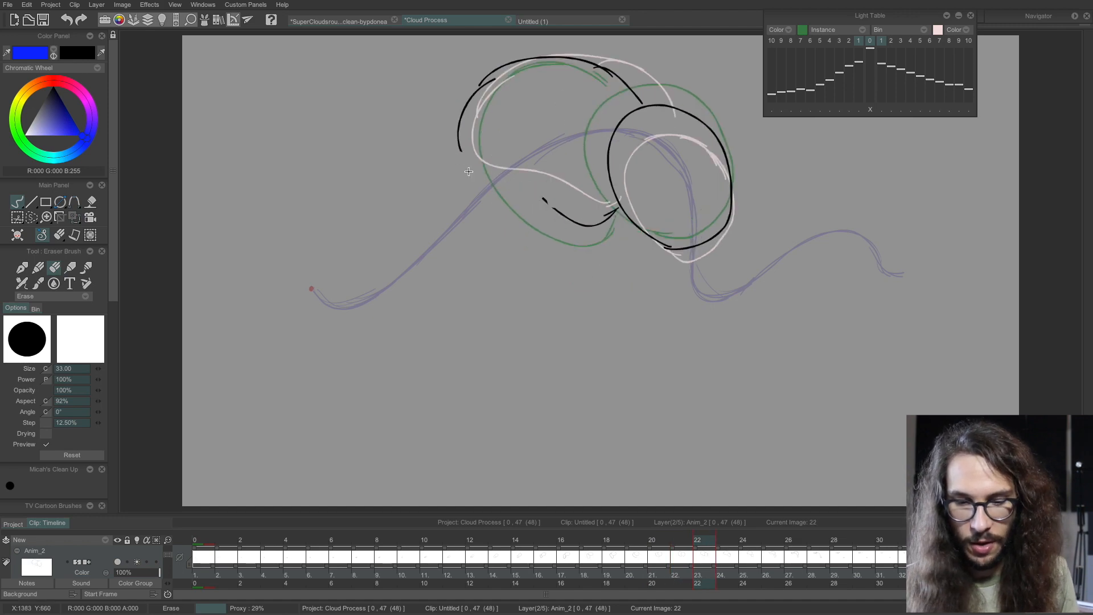
Step: Erase the stem's rough outer edge on frame 20 and redraw its upper curve and lower edge
key("Left")
key("Left")
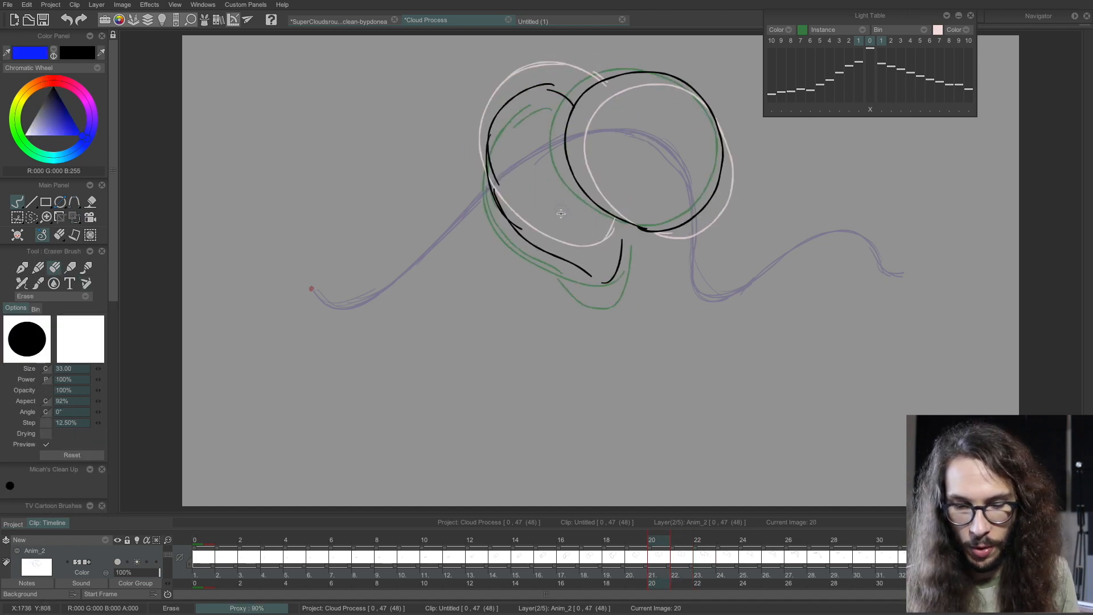
left_click_drag(491, 181, 544, 73)
key("b")
left_click_drag(501, 214, 577, 86)
mouse_move(488, 183)
left_mouse_down()
mouse_move(532, 239)
mouse_move(561, 251)
left_mouse_up()
mouse_move(550, 251)
left_mouse_down()
mouse_move(601, 281)
mouse_move(630, 227)
left_mouse_up()
Step: Erase and redraw the stem's outline on frame 19 with a rounder outer edge
key("Left")
key("e")
mouse_move(597, 284)
left_mouse_down()
mouse_move(572, 278)
mouse_move(493, 196)
mouse_move(527, 110)
left_mouse_up()
key("b")
mouse_move(490, 220)
left_mouse_down()
mouse_move(478, 171)
mouse_move(561, 98)
mouse_move(547, 265)
mouse_move(588, 301)
mouse_move(616, 218)
mouse_move(595, 305)
mouse_move(494, 222)
mouse_move(556, 287)
mouse_move(612, 296)
mouse_move(618, 262)
mouse_move(612, 282)
mouse_move(544, 318)
mouse_move(501, 239)
mouse_move(490, 177)
left_mouse_up()
key("e")
key("b")
Step: Erase the old stem on frame 18 and redraw its upper curve and inner edge
key("Left")
key("e")
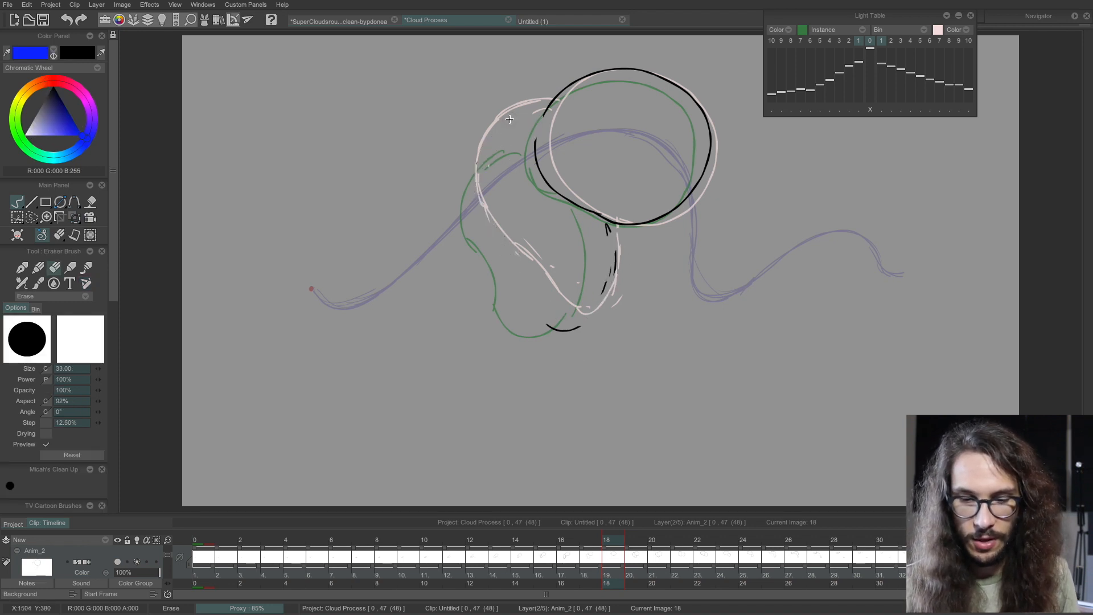
key("b")
mouse_move(467, 214)
left_mouse_down()
mouse_move(471, 176)
mouse_move(467, 200)
mouse_move(516, 133)
left_mouse_up()
mouse_move(604, 263)
left_mouse_down()
mouse_move(597, 302)
mouse_move(562, 319)
mouse_move(556, 343)
left_mouse_up()
key("e")
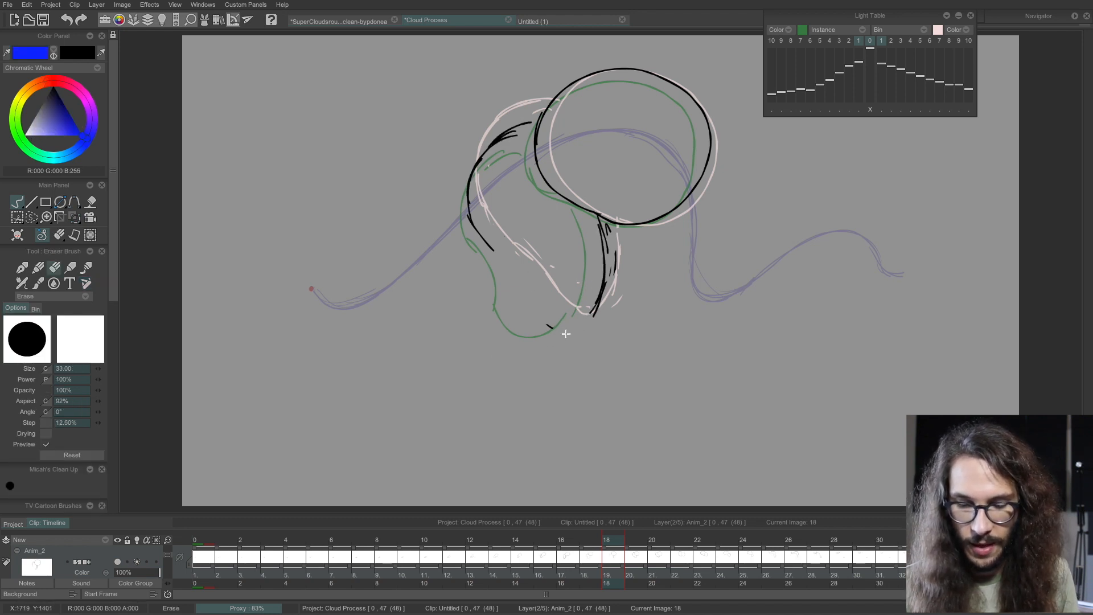
Step: Extend the outer edge of the frame 18 stem down to its base and erase the inner edge lines
key("b")
left_click_drag(469, 199, 523, 297)
left_click_drag(507, 257, 525, 307)
key("e")
mouse_move(604, 234)
left_mouse_down()
mouse_move(615, 267)
mouse_move(597, 311)
left_mouse_up()
key("b")
Step: Rework the frame 17 stem, redrawing its inner side and widening the upper curve where it meets the circle
key("Left")
mouse_move(573, 209)
left_mouse_down()
mouse_move(584, 283)
mouse_move(565, 315)
mouse_move(495, 298)
mouse_move(466, 211)
left_mouse_up()
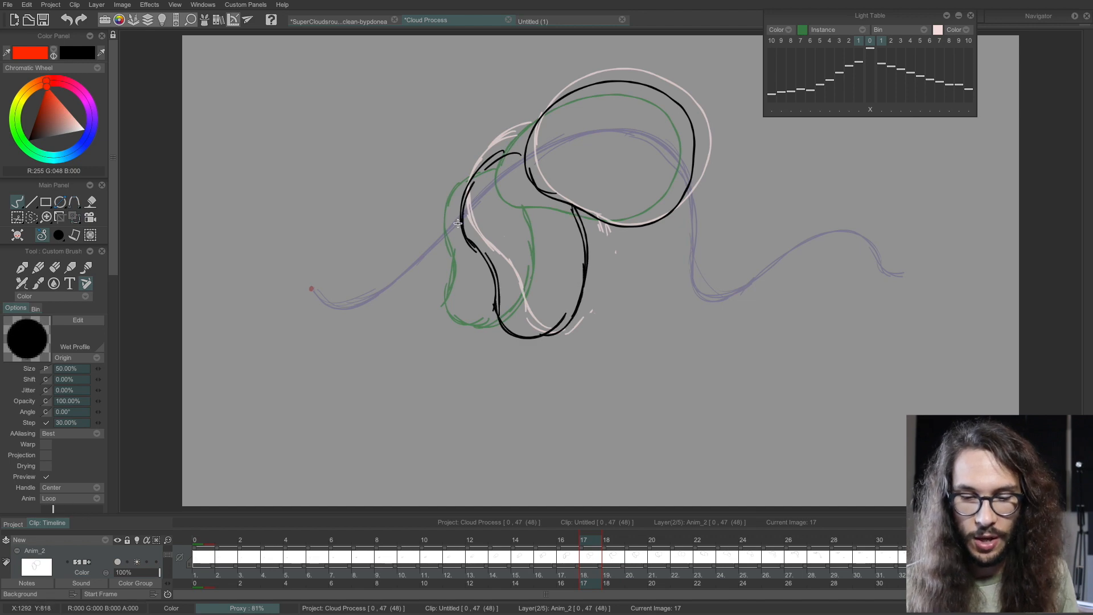
key("e")
mouse_move(495, 157)
left_mouse_down()
mouse_move(459, 212)
mouse_move(490, 154)
left_mouse_up()
key("b")
left_click_drag(461, 197, 515, 149)
left_click_drag(491, 159, 525, 146)
left_click_drag(453, 226, 502, 154)
Step: Erase the stem on frame 16 and redraw its outer edge between the neighbouring frames' stems
key("Left")
key("e")
left_click_drag(534, 240, 525, 234)
mouse_move(459, 188)
left_mouse_down()
mouse_move(472, 249)
mouse_move(530, 299)
mouse_move(447, 296)
left_mouse_up()
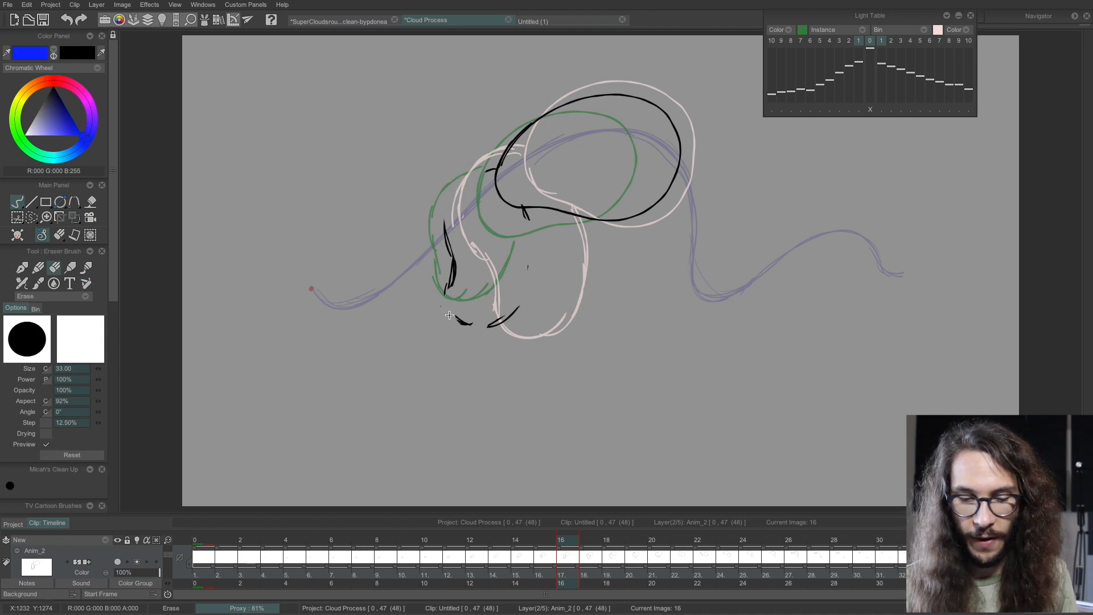
key("b")
left_click_drag(446, 228, 495, 160)
mouse_move(450, 281)
left_mouse_down()
mouse_move(473, 329)
mouse_move(510, 312)
mouse_move(539, 221)
mouse_move(539, 268)
mouse_move(438, 285)
left_mouse_up()
Step: Erase the outer edge of the stem on frame 15 and redraw its upper curve, side and rounded base
key("Left")
key("e")
key("b")
key("e")
left_click_drag(471, 172, 443, 205)
key("b")
left_click_drag(431, 270, 432, 230)
left_click_drag(431, 243, 484, 172)
left_click_drag(432, 254, 454, 318)
mouse_move(454, 317)
left_mouse_down()
mouse_move(506, 267)
mouse_move(445, 304)
mouse_move(438, 210)
mouse_move(462, 197)
left_mouse_up()
Step: Touch up the outer outlines of the stems on frames 14 and 13
key("Left")
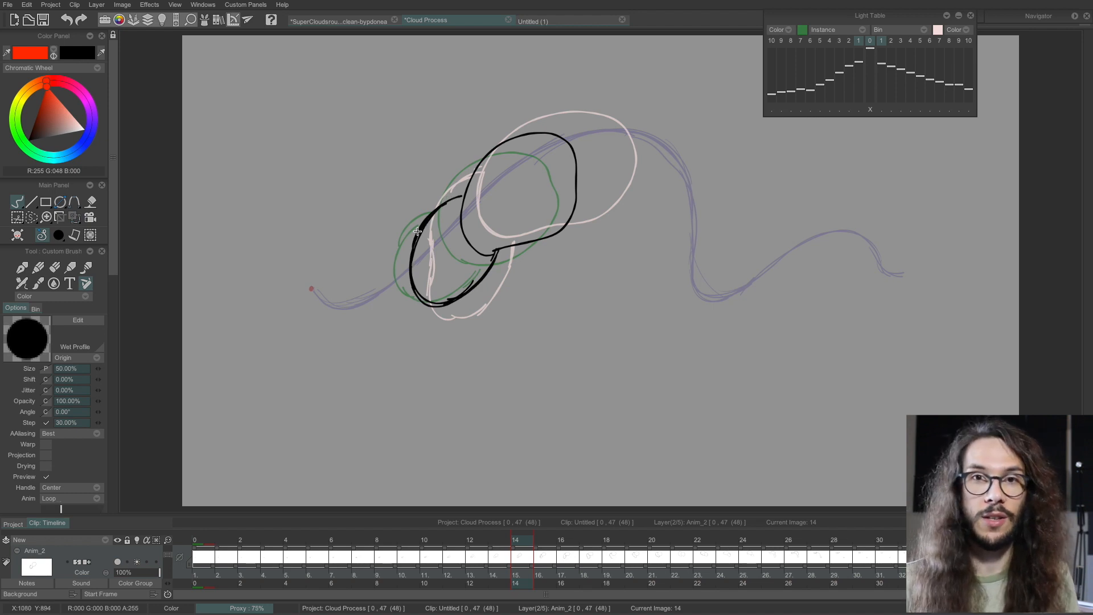
key("Left")
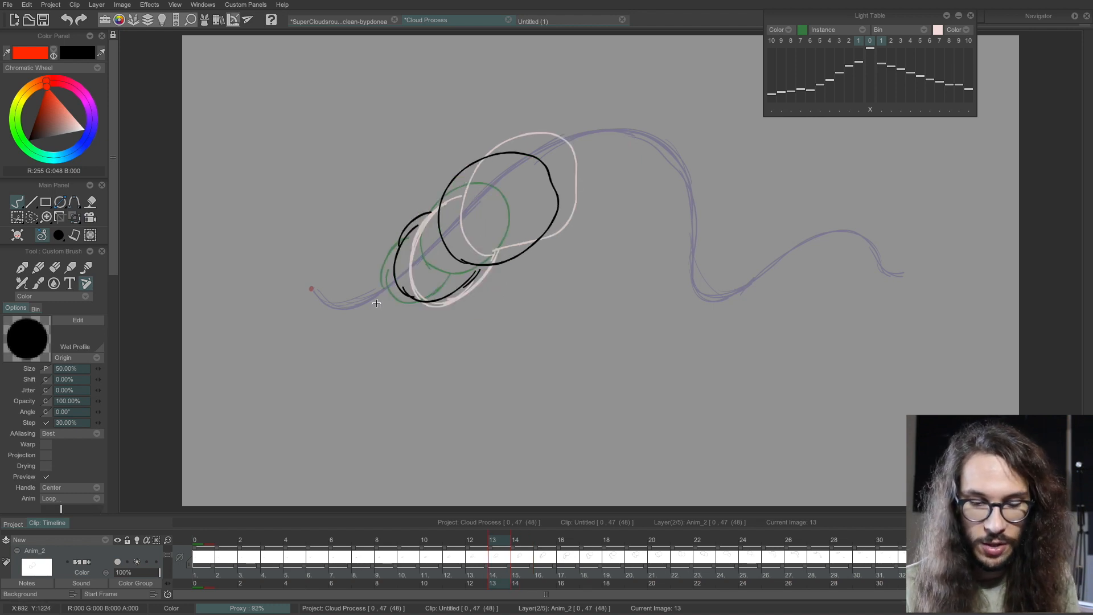
key("e")
left_click_drag(428, 213, 405, 238)
key("b")
left_click_drag(405, 296, 399, 240)
Step: Refine the small stem outlines on frames 12 through 10
key("Left")
left_click_drag(390, 299, 414, 300)
key("Left")
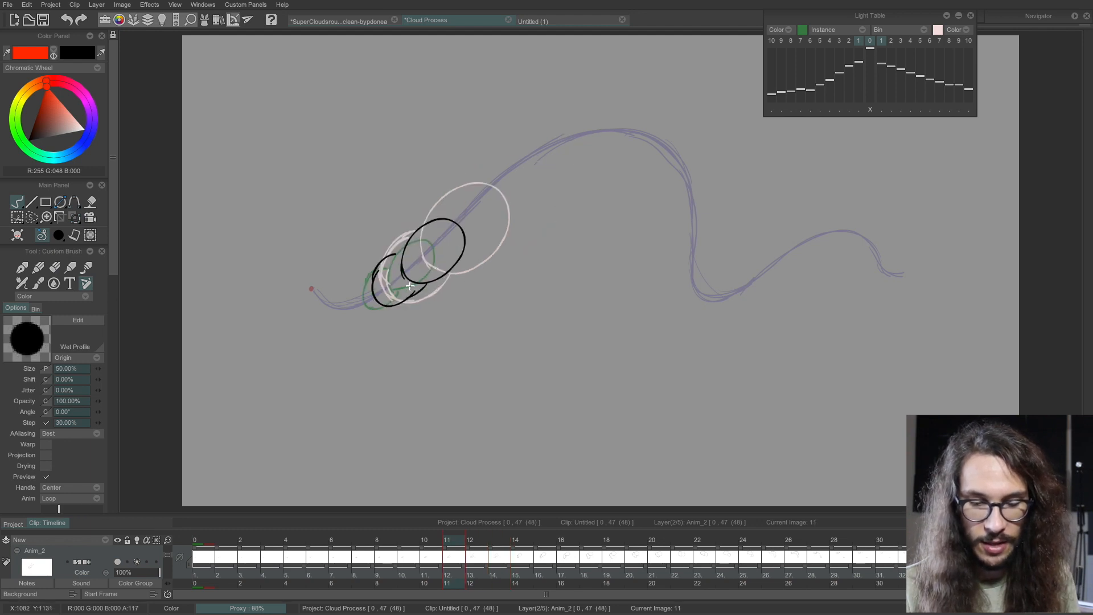
key("Left")
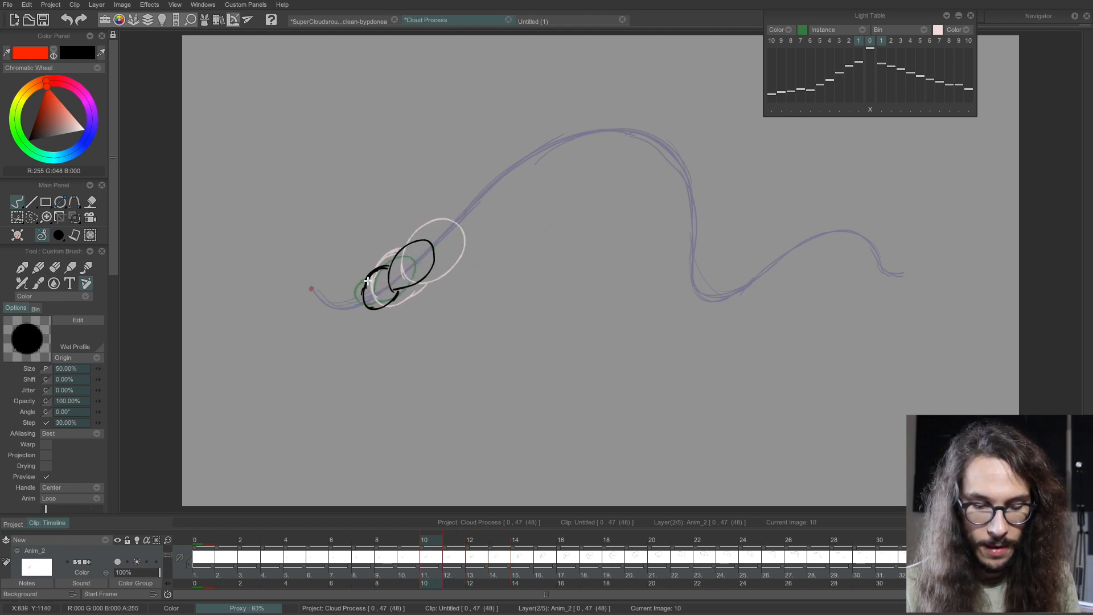
key("Left")
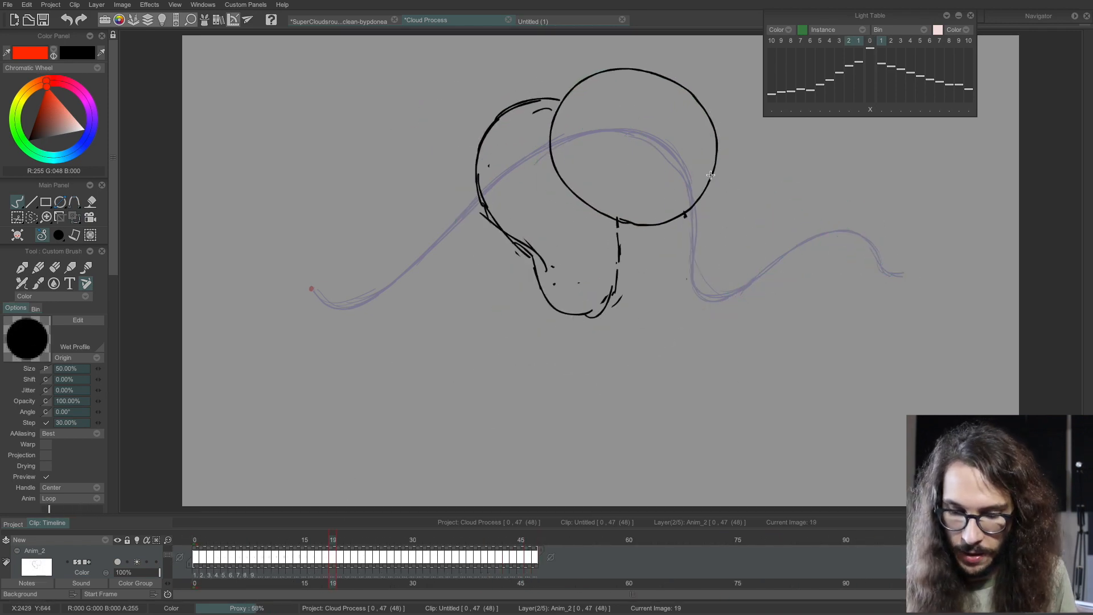
Step: Draw a large billowing third section on frame 19, sweeping from the circle beneath the stem and curling up at its far end
mouse_move(711, 175)
left_mouse_down()
mouse_move(734, 215)
mouse_move(711, 308)
mouse_move(575, 383)
mouse_move(499, 365)
mouse_move(443, 373)
mouse_move(380, 342)
mouse_move(376, 310)
left_mouse_up()
left_click_drag(412, 348, 393, 357)
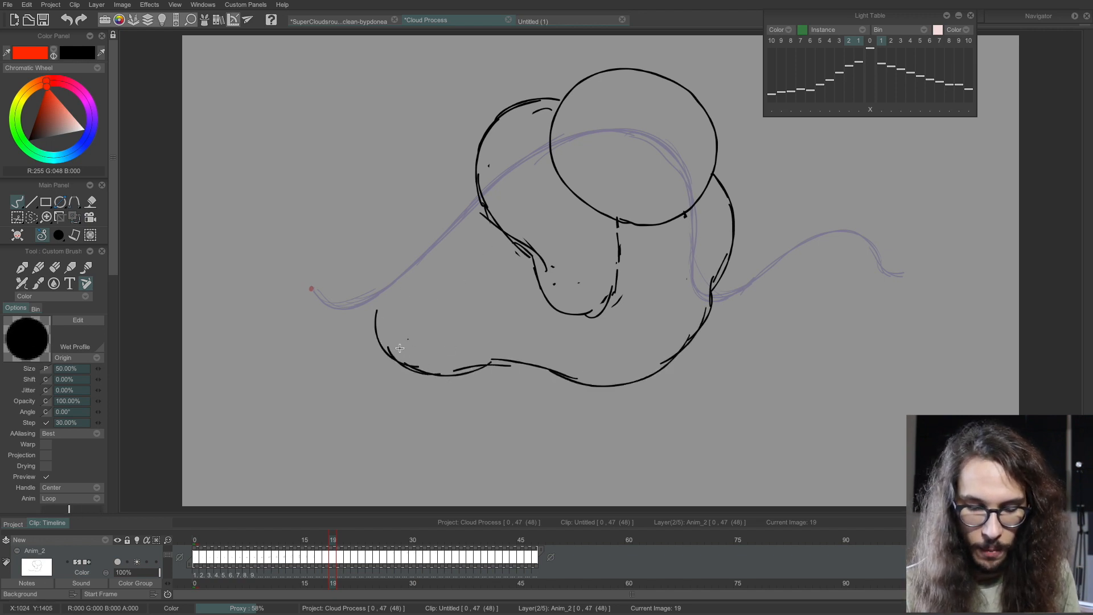
mouse_move(384, 295)
left_mouse_down()
mouse_move(373, 348)
mouse_move(408, 267)
mouse_move(435, 257)
left_mouse_up()
mouse_move(376, 350)
left_mouse_down()
mouse_move(481, 197)
mouse_move(455, 239)
left_mouse_up()
left_click_drag(429, 246, 410, 267)
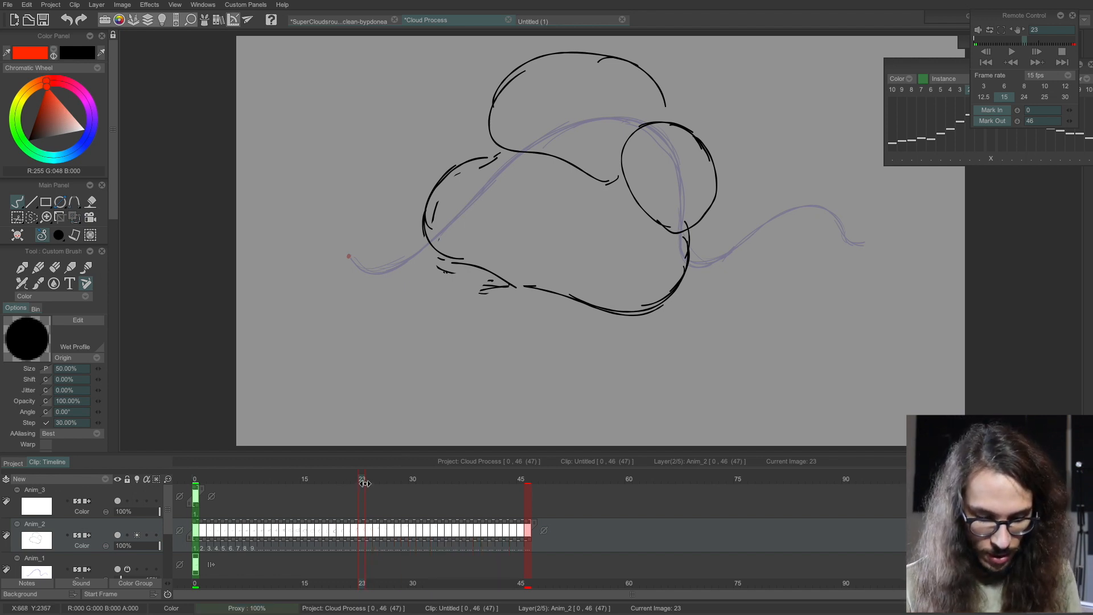
Step: Scrub through the animation to its last frame, and return to frame 23
left_click(527, 484)
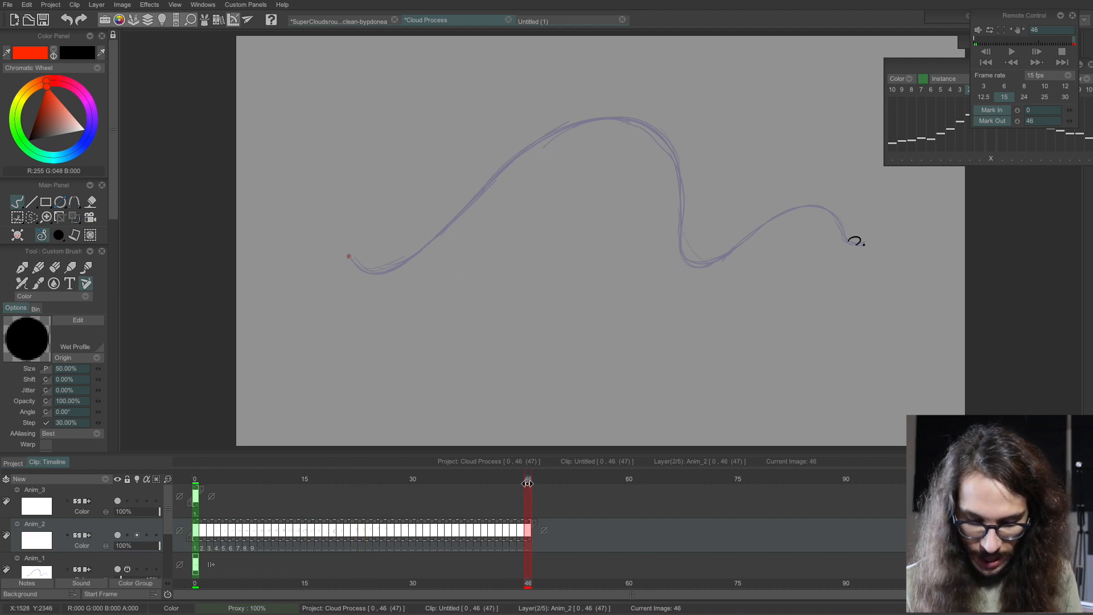
mouse_move(210, 485)
left_mouse_down()
mouse_move(468, 485)
mouse_move(334, 487)
left_mouse_up()
left_click_drag(365, 495, 527, 500)
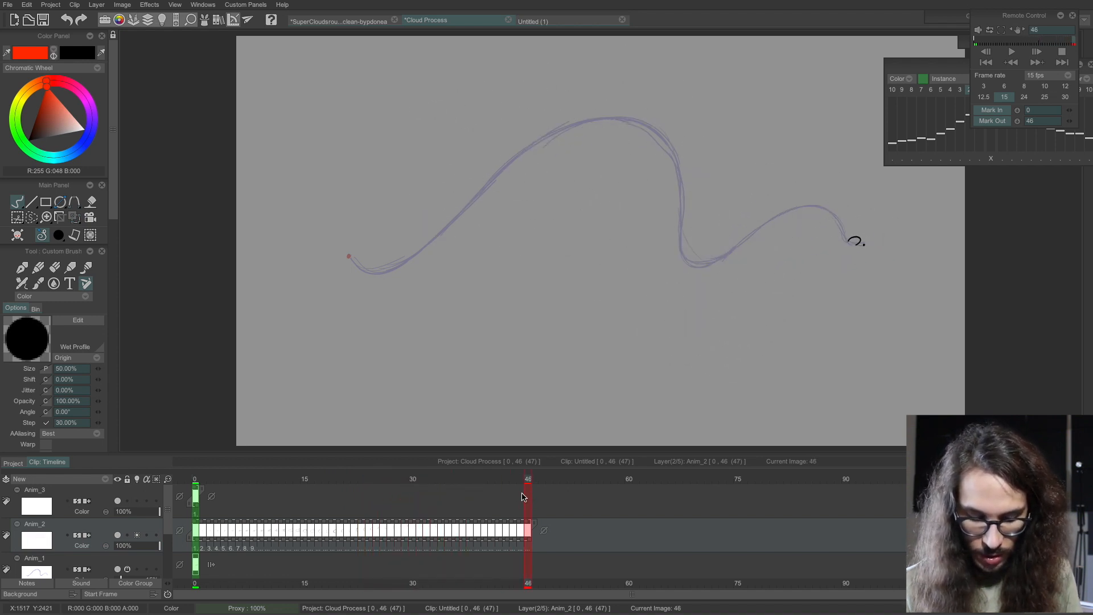
left_click_drag(370, 482, 362, 494)
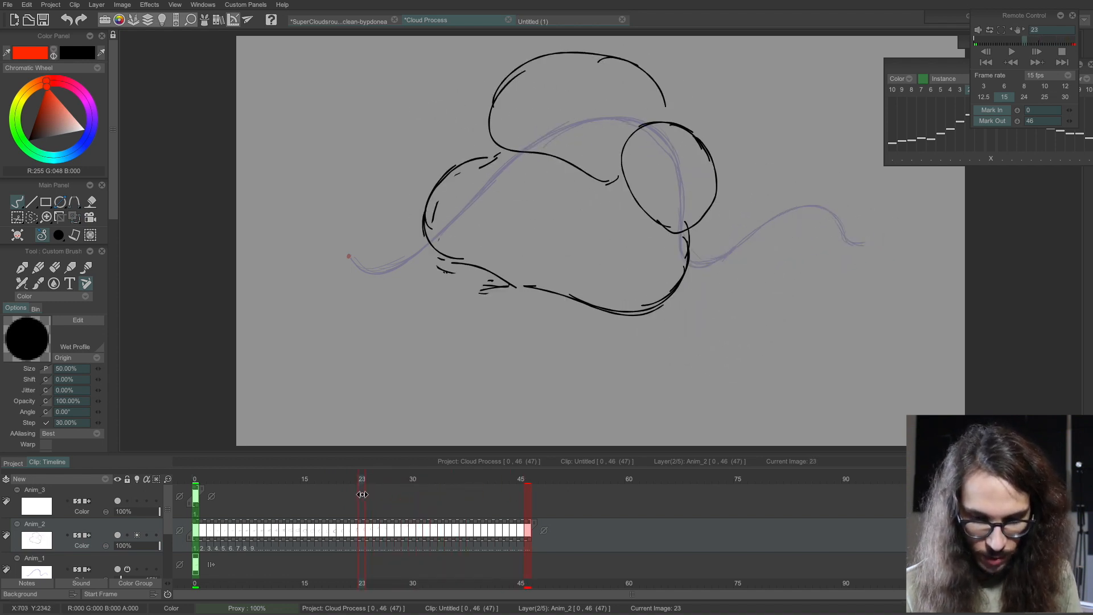
Step: Select images 0 through 23 on the Anim_2 layer and copy them
left_click_drag(362, 548, 193, 548)
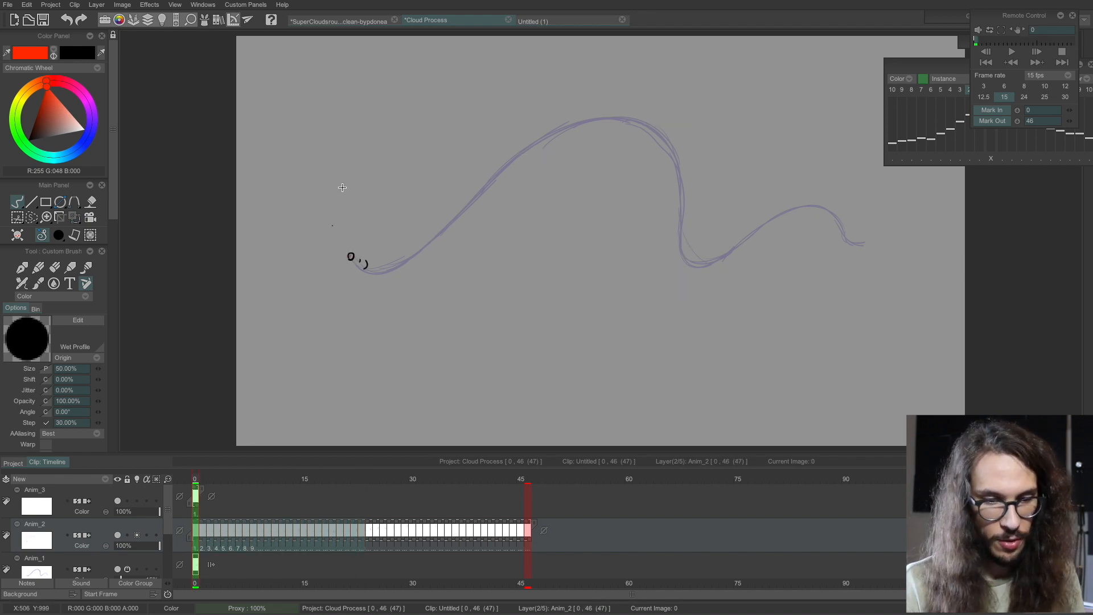
left_click(292, 6)
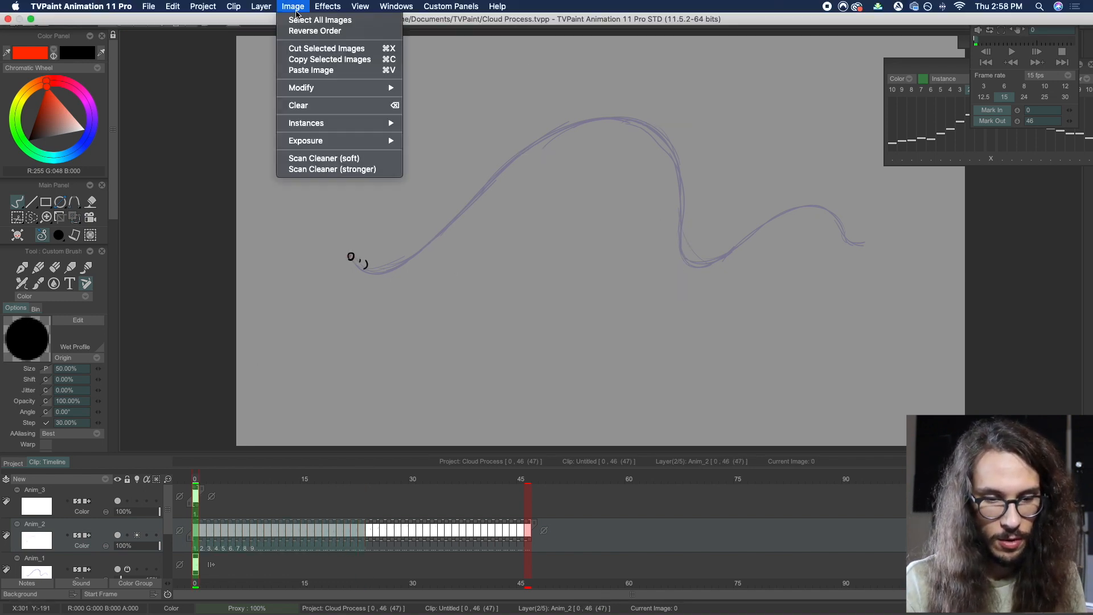
left_click(328, 63)
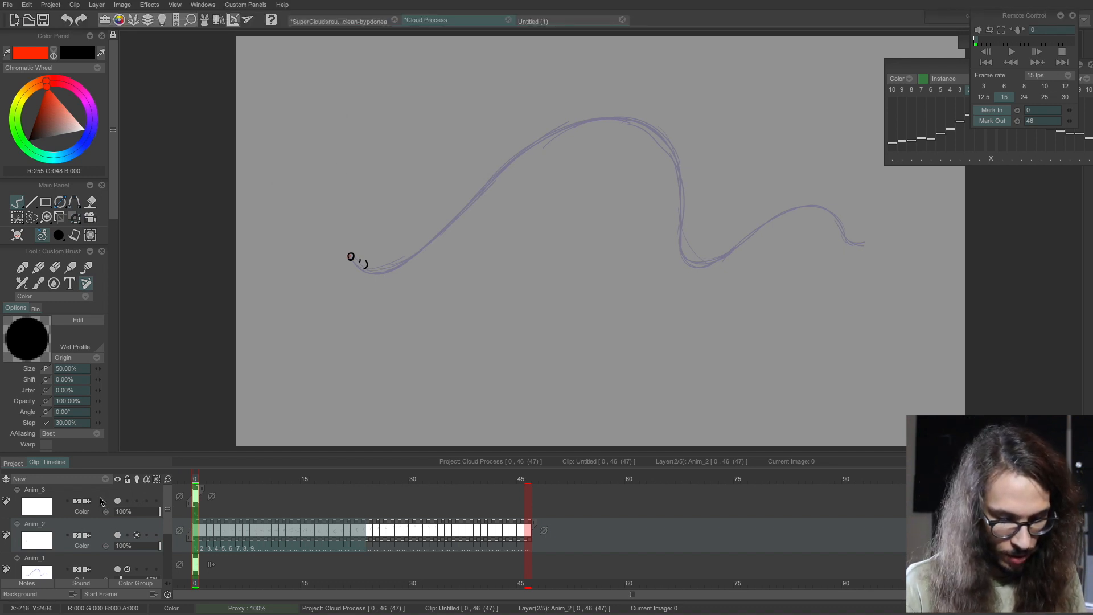
Step: Paste the copied images onto the Anim_3 layer and shift the sequence to start at frame 22
left_click(101, 503)
mouse_move(346, 3)
left_click(301, 6)
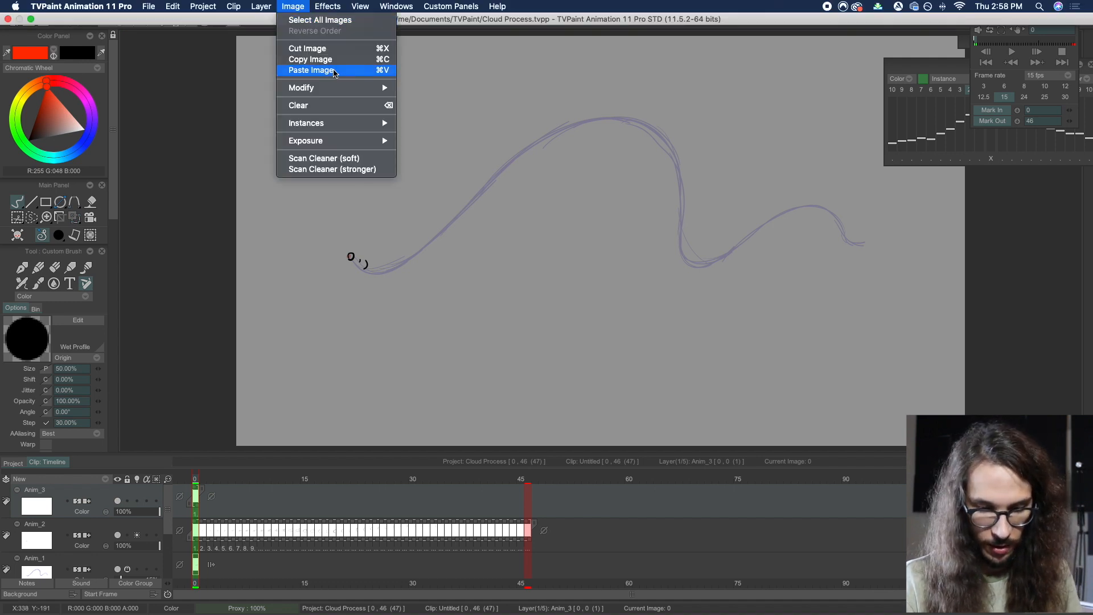
left_click(335, 70)
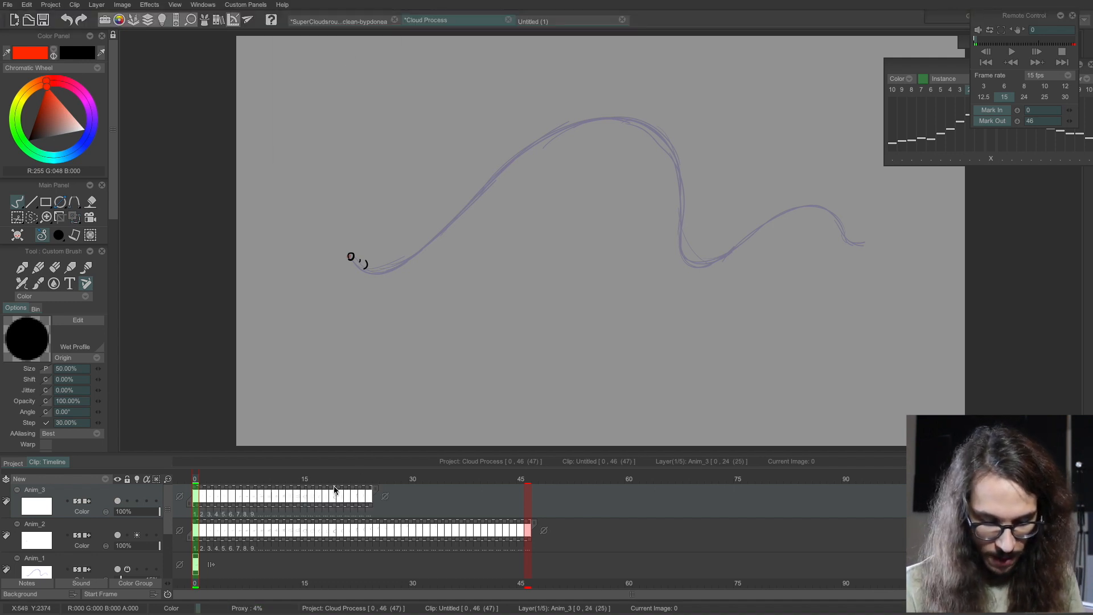
left_click_drag(261, 500, 419, 515)
Step: Scrub through and play the overlapping Anim_2 and Anim_3 frames to check how the two cloud sequences combine
left_click(359, 485)
left_click_drag(357, 481, 450, 486)
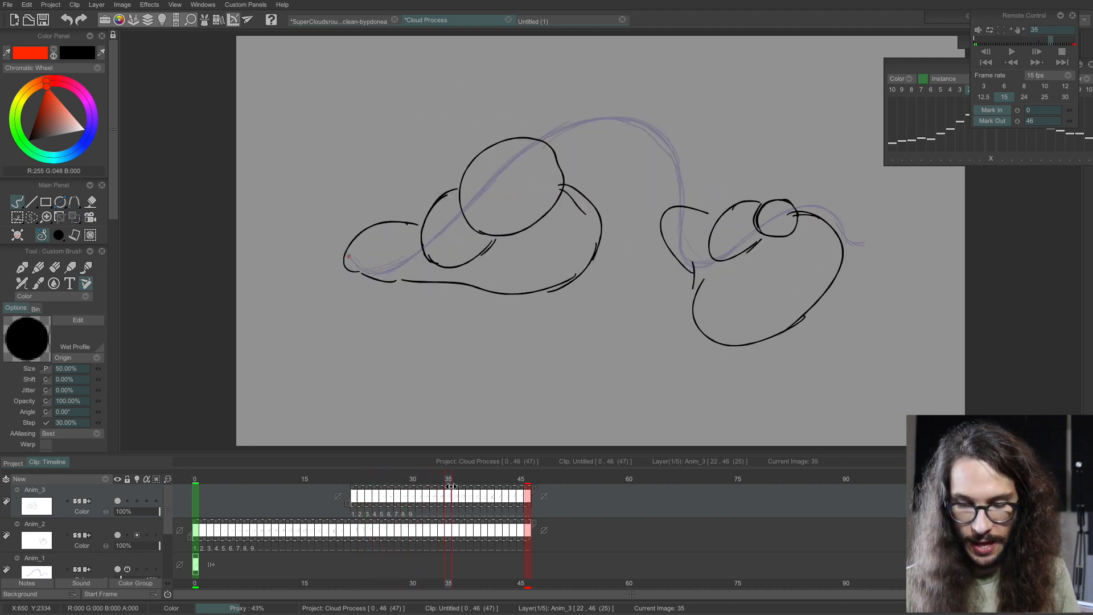
left_click(117, 501)
left_click(118, 503)
mouse_move(588, 110)
left_mouse_down()
mouse_move(508, 192)
mouse_move(586, 134)
mouse_move(492, 231)
left_mouse_up()
key("ctrl+z")
left_click_drag(365, 481, 259, 481)
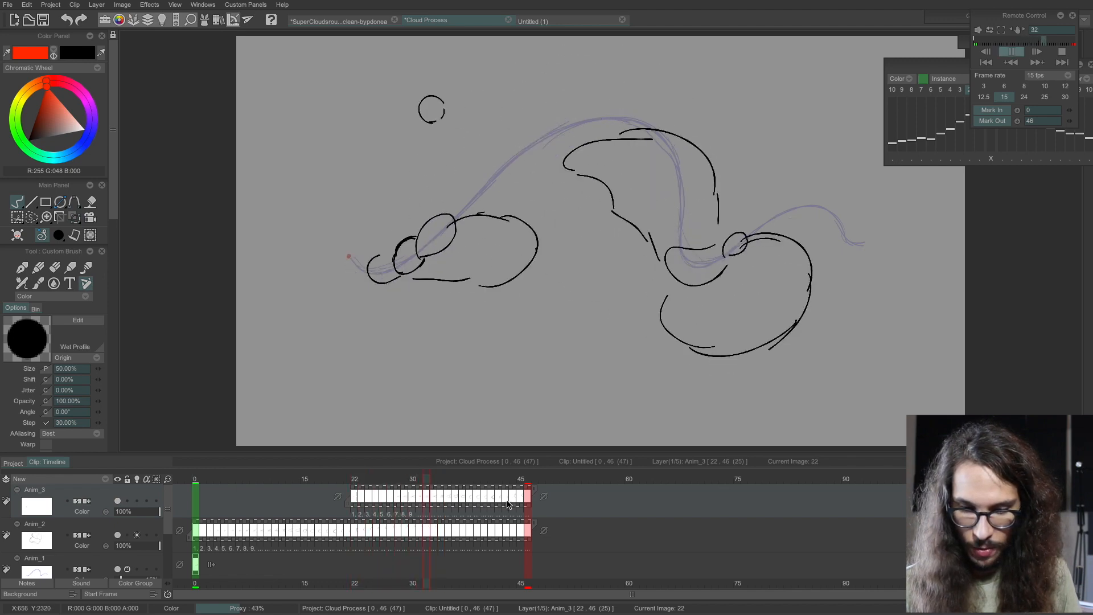
left_click_drag(529, 514, 350, 514)
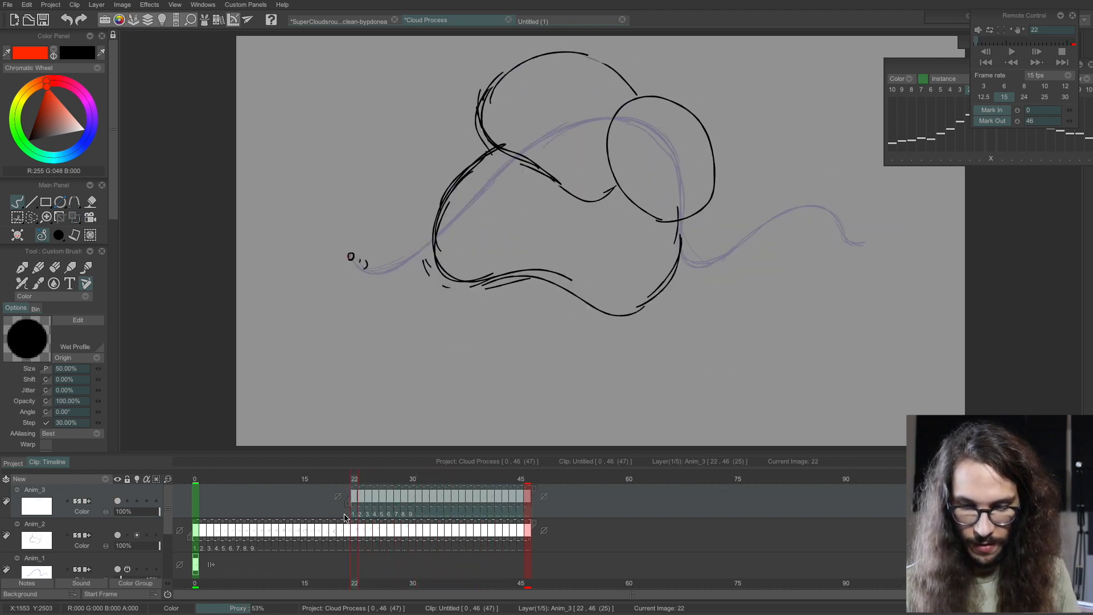
key("Return")
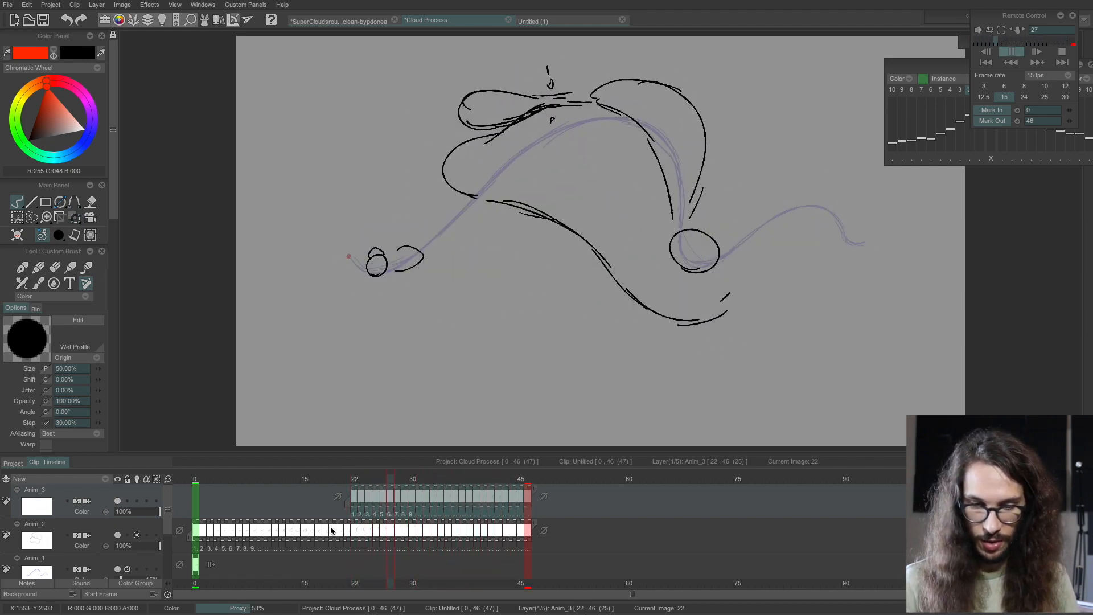
left_click(605, 495)
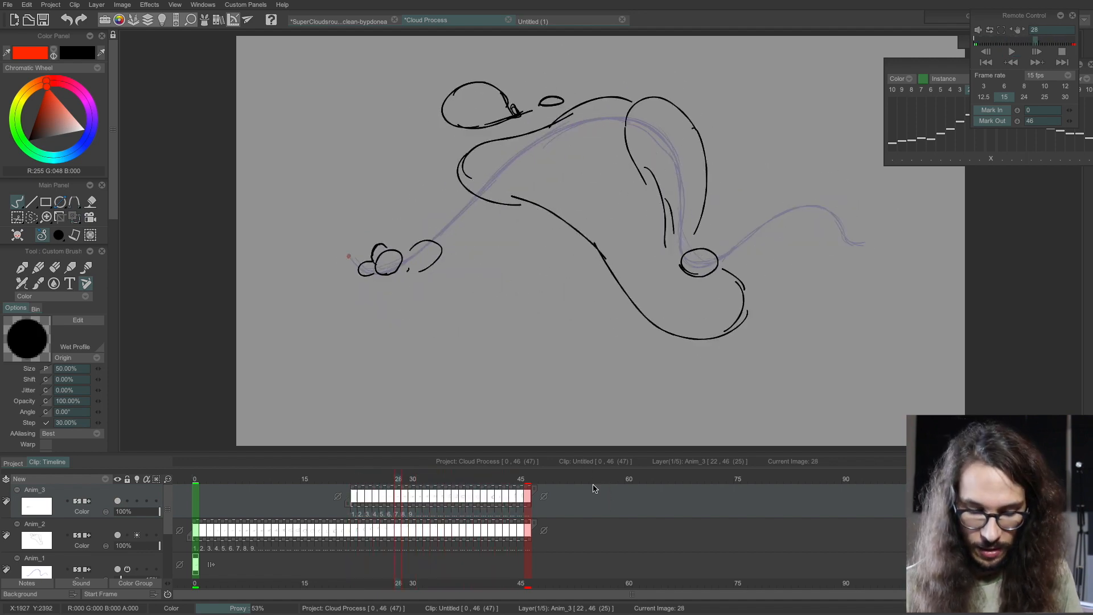
Step: On frame 32 of Anim_3, draw an arched upper outline and a billowing lower outline joining the two cloud groups
mouse_move(425, 480)
left_mouse_down()
mouse_move(416, 482)
mouse_move(428, 491)
left_mouse_up()
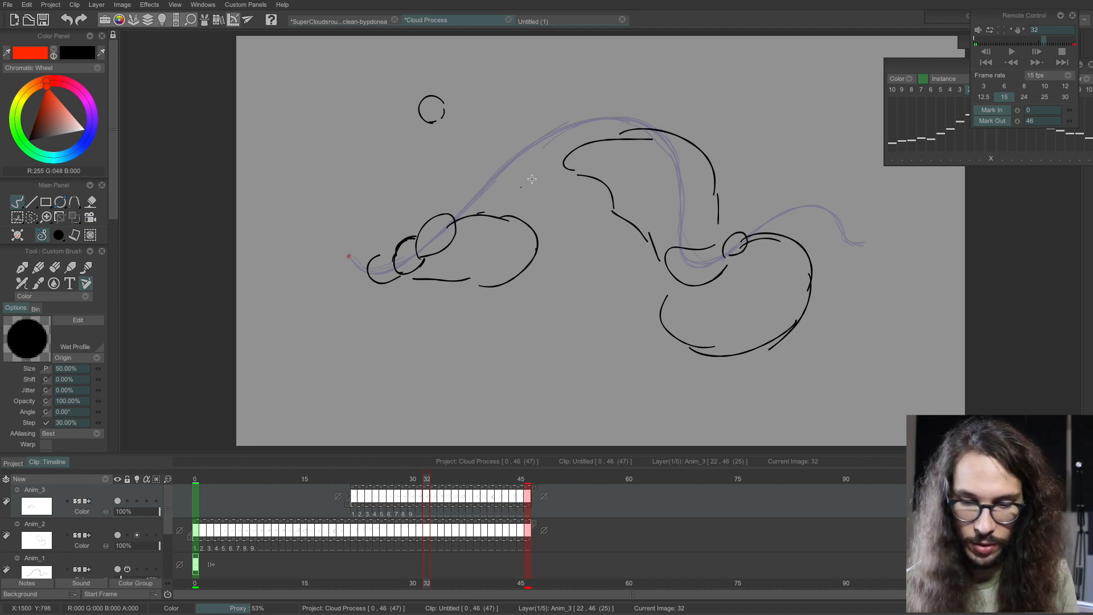
mouse_move(456, 221)
left_mouse_down()
mouse_move(524, 138)
mouse_move(674, 133)
left_mouse_up()
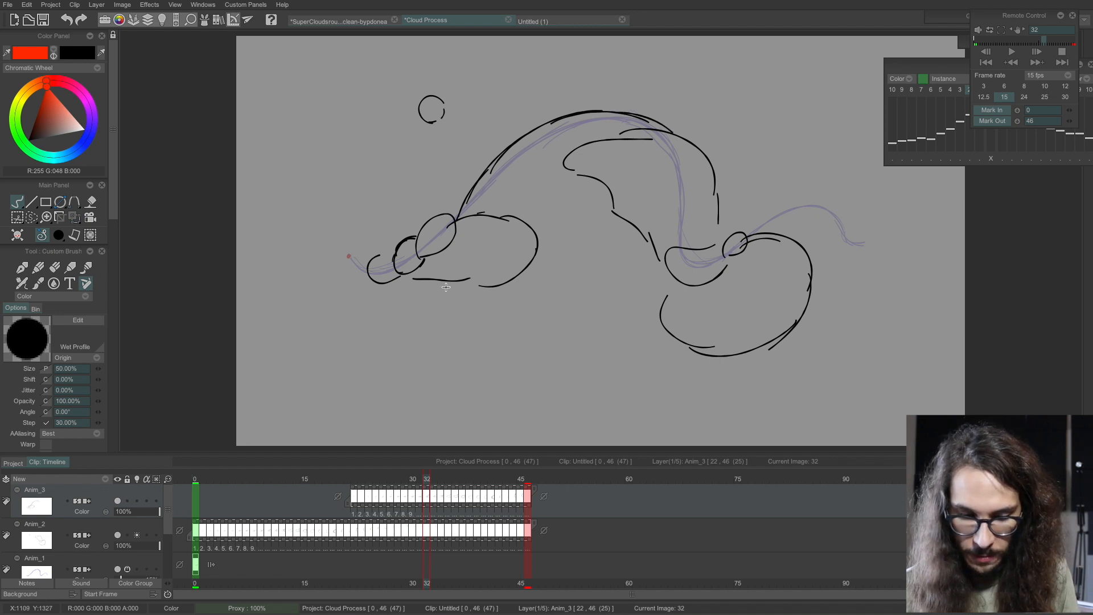
mouse_move(440, 280)
left_mouse_down()
mouse_move(468, 321)
mouse_move(431, 282)
mouse_move(418, 301)
mouse_move(517, 327)
left_mouse_up()
key("ctrl+z")
mouse_move(444, 328)
left_mouse_down()
mouse_move(561, 332)
mouse_move(613, 363)
mouse_move(673, 358)
left_mouse_up()
key("ctrl+z")
left_click_drag(649, 367, 699, 353)
Step: Draw a tapering puff along the motion path's far end and reinforce the lower outline's near curl on frame 32
left_click_drag(761, 234, 840, 220)
mouse_move(807, 205)
left_mouse_down()
mouse_move(848, 232)
mouse_move(834, 248)
mouse_move(859, 249)
left_mouse_up()
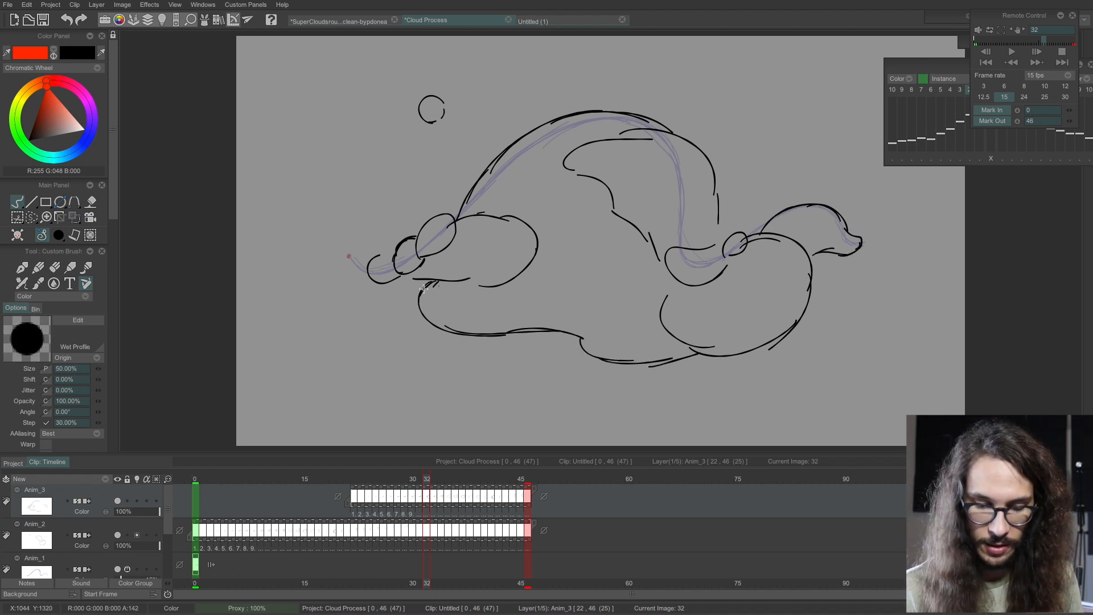
left_click_drag(434, 279, 456, 320)
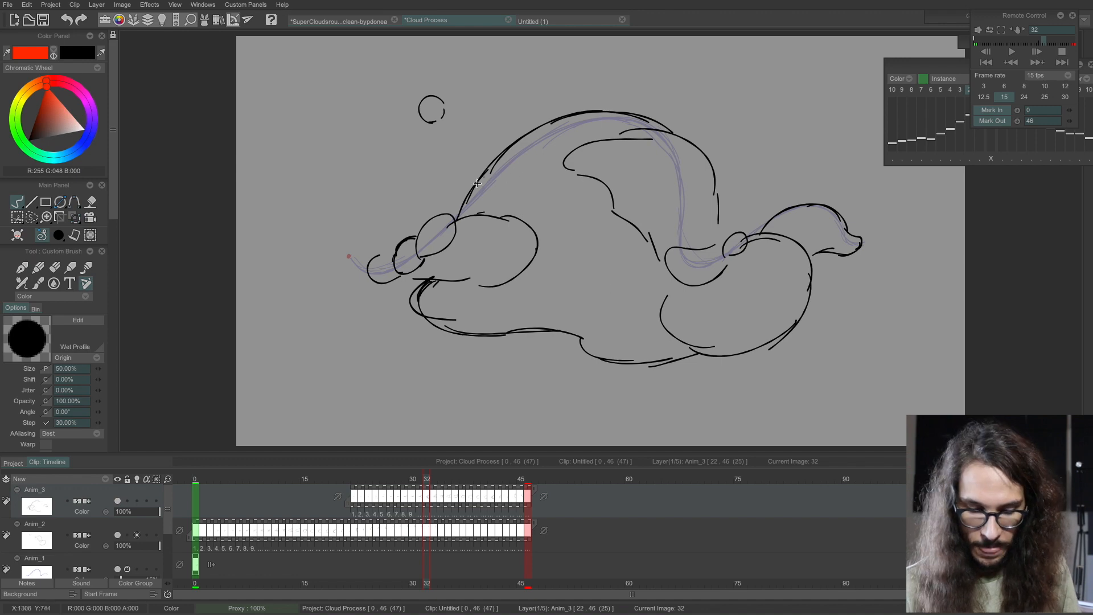
Step: Show one previous and three following images on the light table, and carry the arched upper outline back through frames 31 to 27
left_click_drag(932, 66, 908, 65)
key("Left")
mouse_move(443, 234)
left_mouse_down()
mouse_move(450, 216)
mouse_move(580, 122)
mouse_move(499, 163)
left_mouse_up()
key("Left")
key("Left")
mouse_move(987, 88)
left_mouse_down()
mouse_move(1018, 89)
mouse_move(1006, 88)
left_mouse_up()
key("Left")
key("Left")
mouse_move(407, 245)
left_mouse_down()
mouse_move(419, 223)
mouse_move(465, 198)
left_mouse_up()
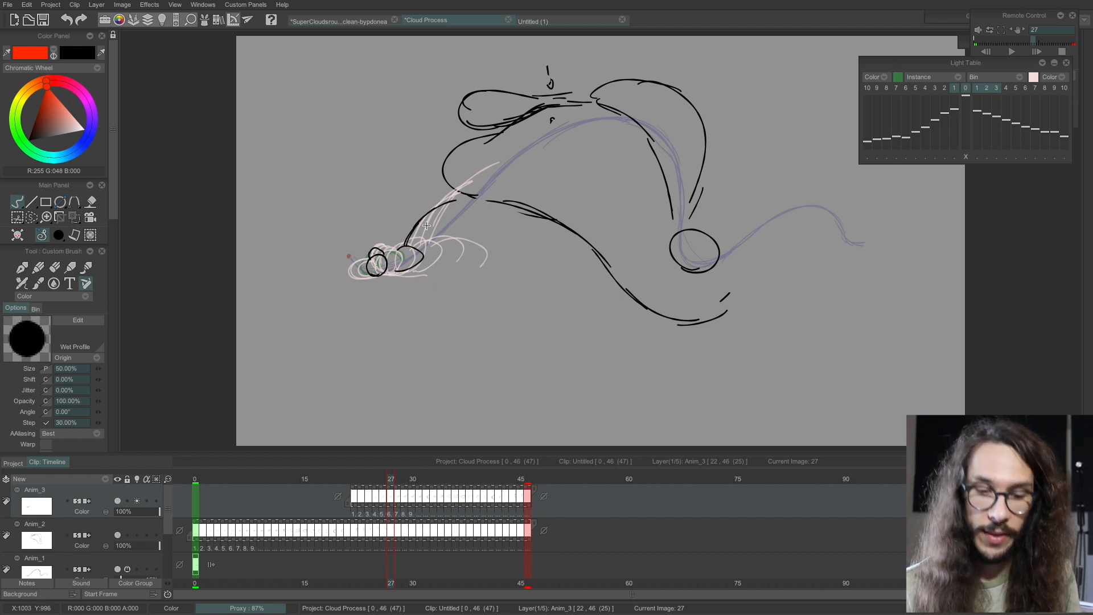
Step: Continue the shrinking upper outline from the small puffs back through frames 26 to 23
key("Left")
mouse_move(397, 248)
left_mouse_down()
mouse_move(439, 204)
mouse_move(402, 225)
mouse_move(431, 207)
mouse_move(411, 221)
mouse_move(423, 216)
left_mouse_up()
key("Left")
key("Left")
key("Left")
Step: Try to extend the upper outline from the small puffs onto frames 22 and 21
mouse_move(375, 259)
left_mouse_down()
mouse_move(434, 215)
mouse_move(391, 235)
mouse_move(423, 233)
left_mouse_up()
key("Left")
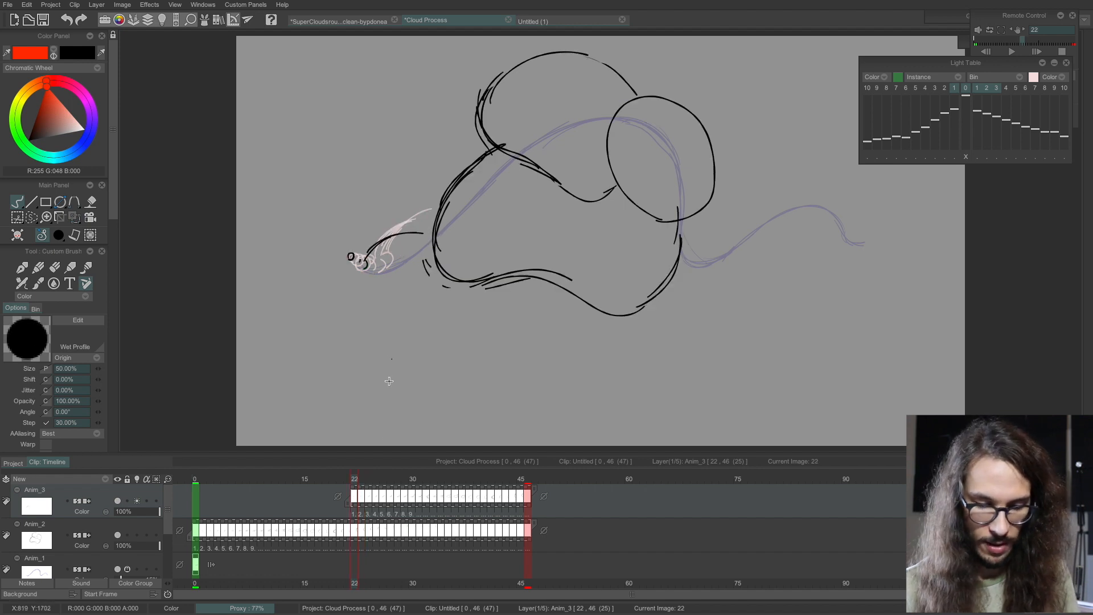
key("Left")
left_click_drag(364, 257, 429, 242)
key("Left")
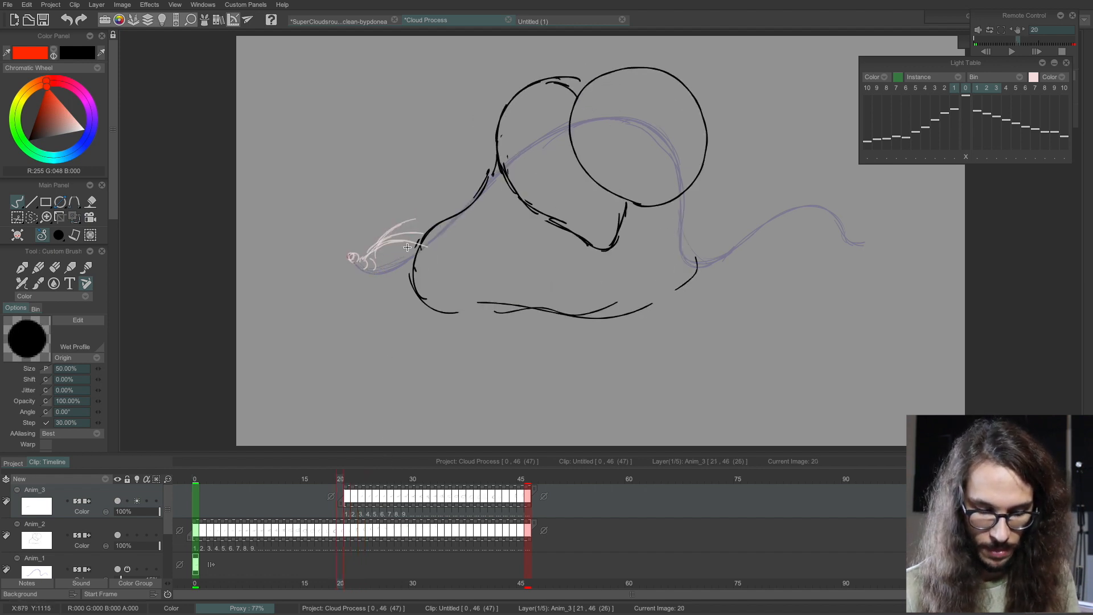
key("ctrl+z")
key("ctrl+z")
key("ctrl+z")
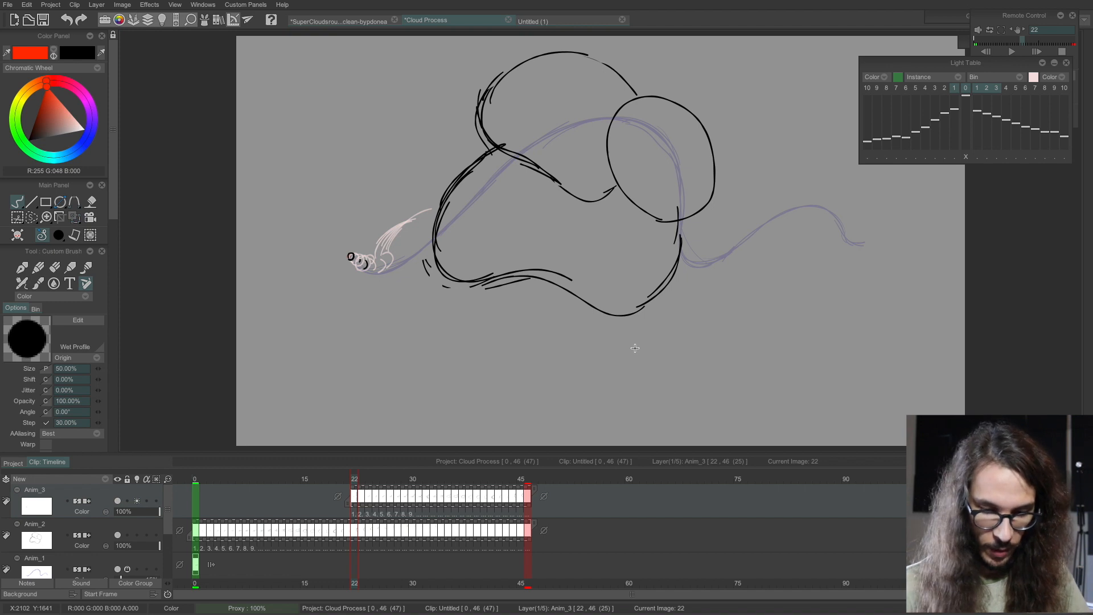
Step: Merge the Anim_2 and Anim_3 layers, keeping the color group, image marks and instance names
left_click(103, 534)
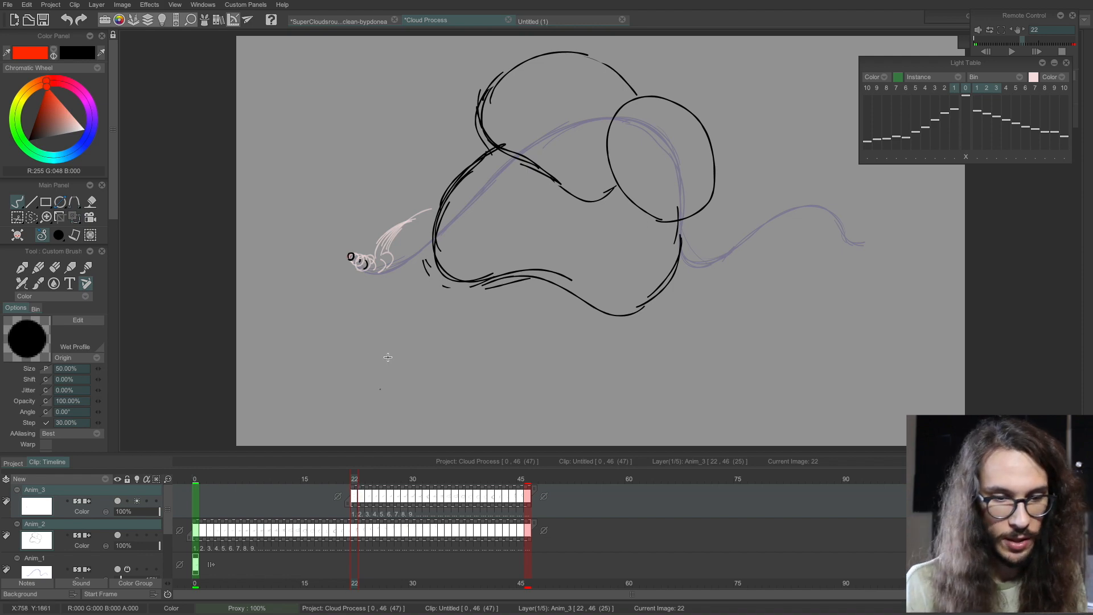
mouse_move(311, 4)
left_click(261, 7)
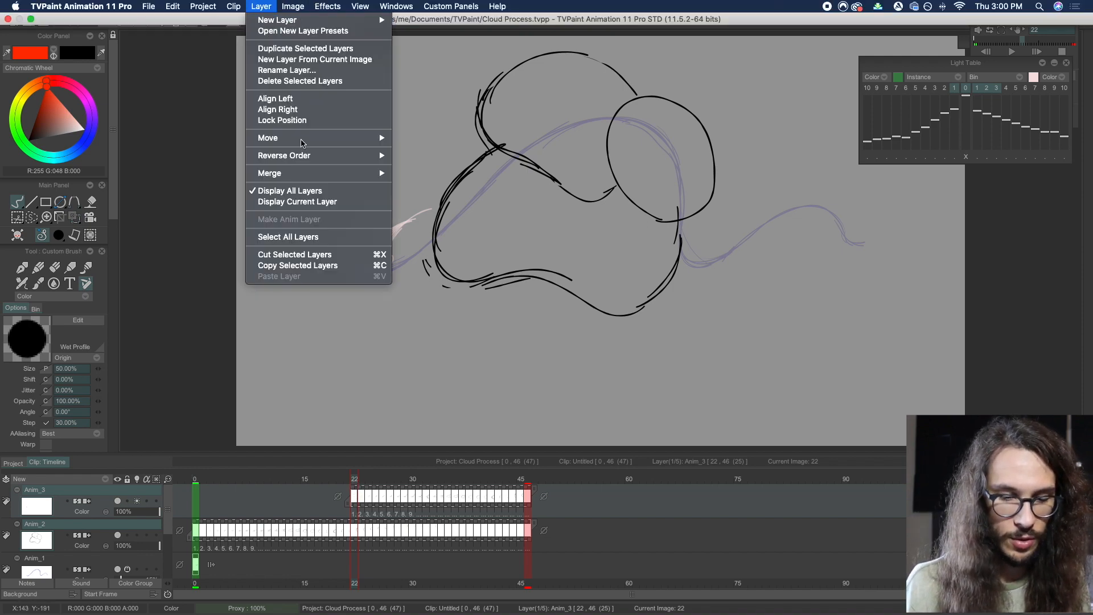
mouse_move(339, 175)
left_click(456, 173)
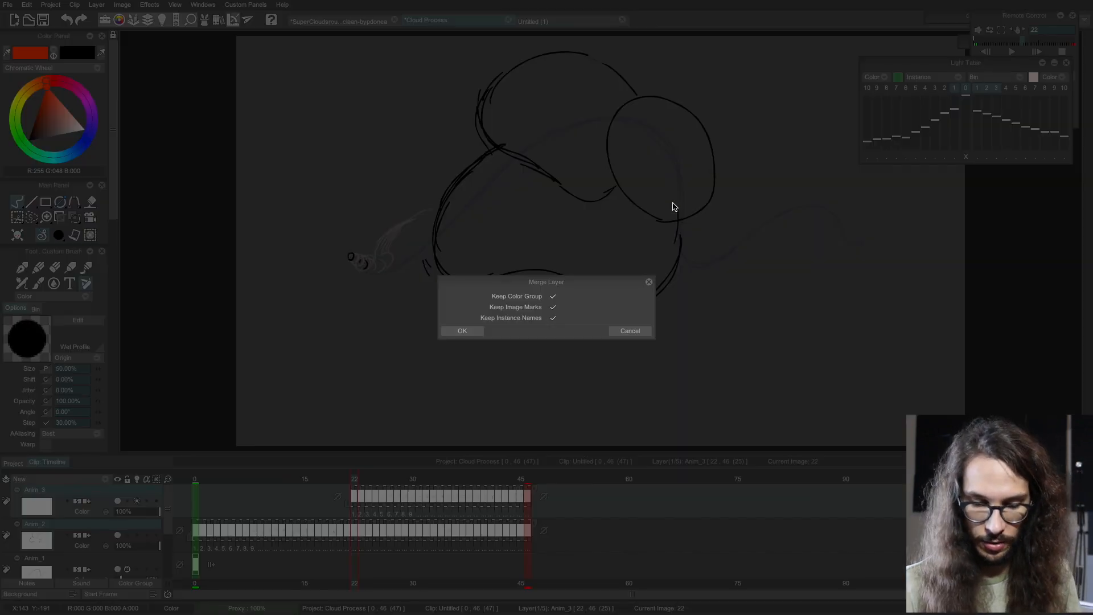
left_click(461, 331)
Step: Select images 0 through 21 on the merged Anim_3 layer and cut them
left_click_drag(344, 513, 171, 507)
key("BackSpace")
mouse_move(316, 2)
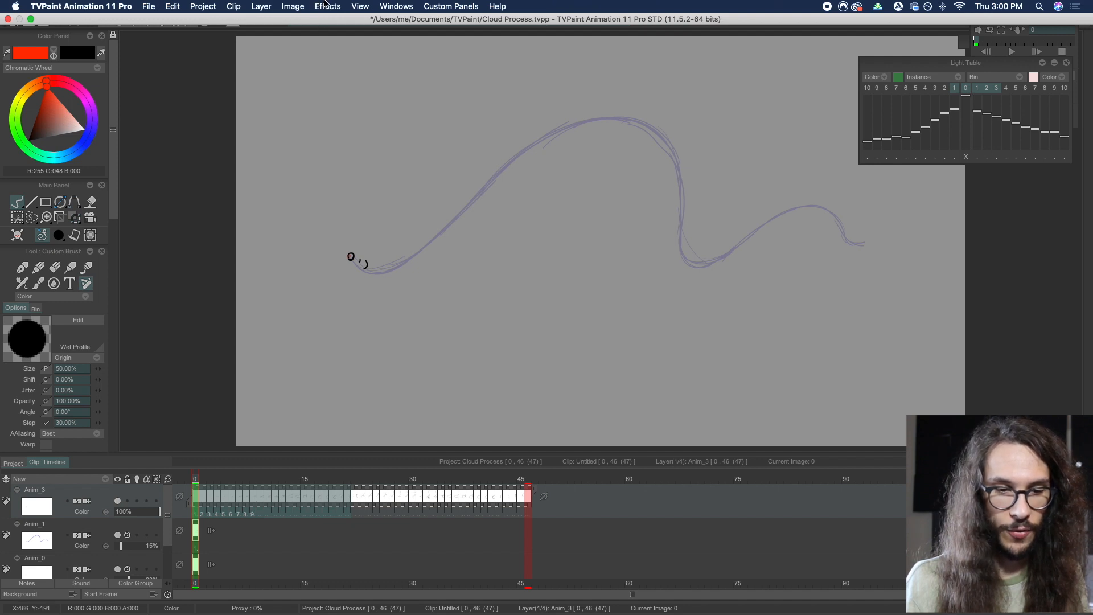
left_click(260, 6)
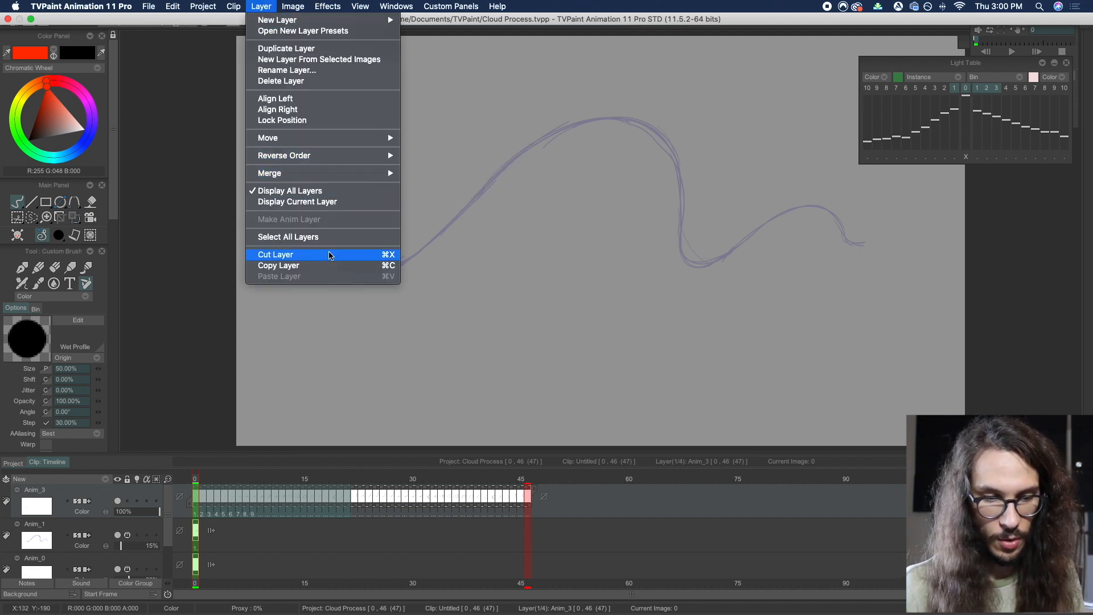
mouse_move(292, 6)
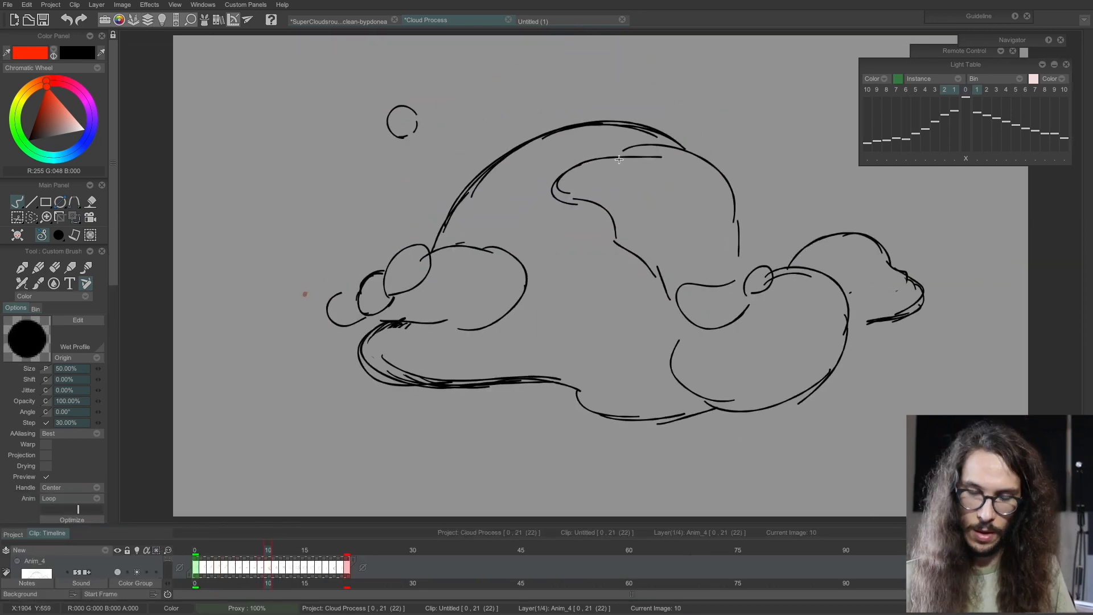
Step: Touch up the inner curl's upper edge on frame 10, and show one previous and two following images on the light table
left_click_drag(619, 159, 636, 162)
left_click(446, 509)
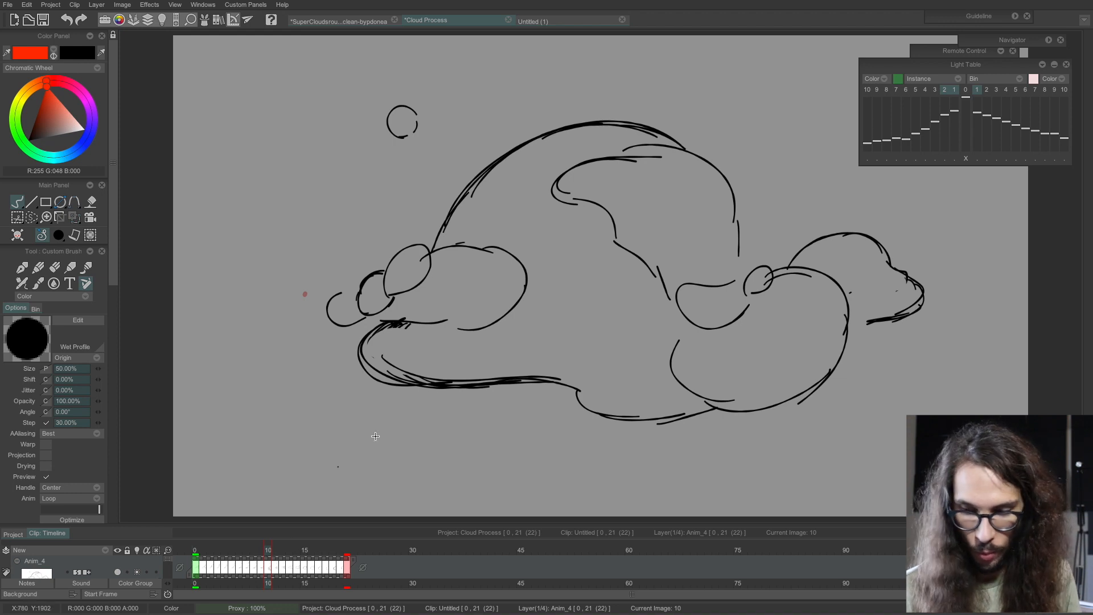
left_click(966, 90)
left_click(944, 90)
left_click(987, 90)
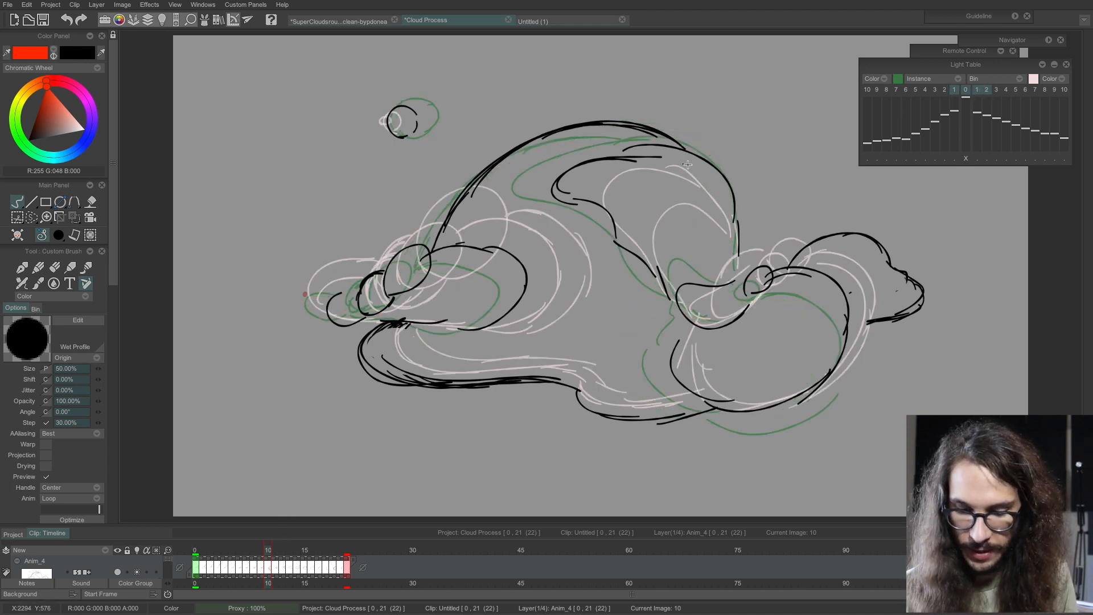
Step: Draw the connecting lower outline and the far-end puff on frame 9, and continue the puff on frame 8
key("Left")
mouse_move(378, 321)
left_mouse_down()
mouse_move(349, 356)
mouse_move(462, 389)
mouse_move(542, 384)
mouse_move(631, 416)
mouse_move(706, 407)
left_mouse_up()
mouse_move(771, 277)
left_mouse_down()
mouse_move(845, 249)
mouse_move(813, 245)
mouse_move(886, 282)
mouse_move(906, 293)
left_mouse_up()
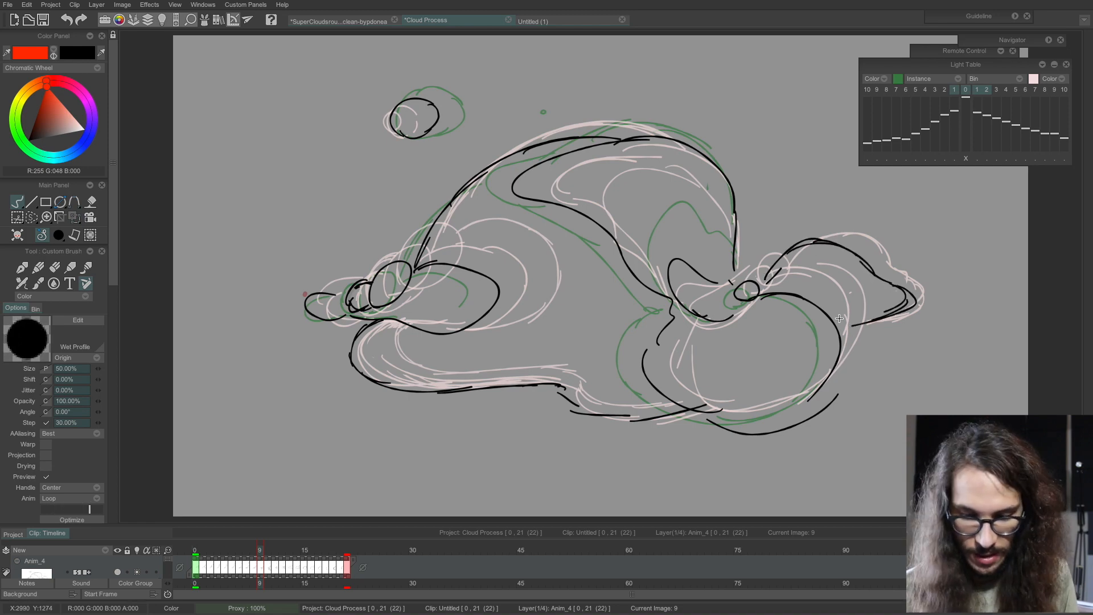
key("Left")
mouse_move(741, 290)
left_mouse_down()
mouse_move(842, 265)
mouse_move(896, 302)
mouse_move(832, 326)
left_mouse_up()
Step: Play the loop and step back and forth between frames 10 and 0 to review the motion, ending on frame 0
key("Return")
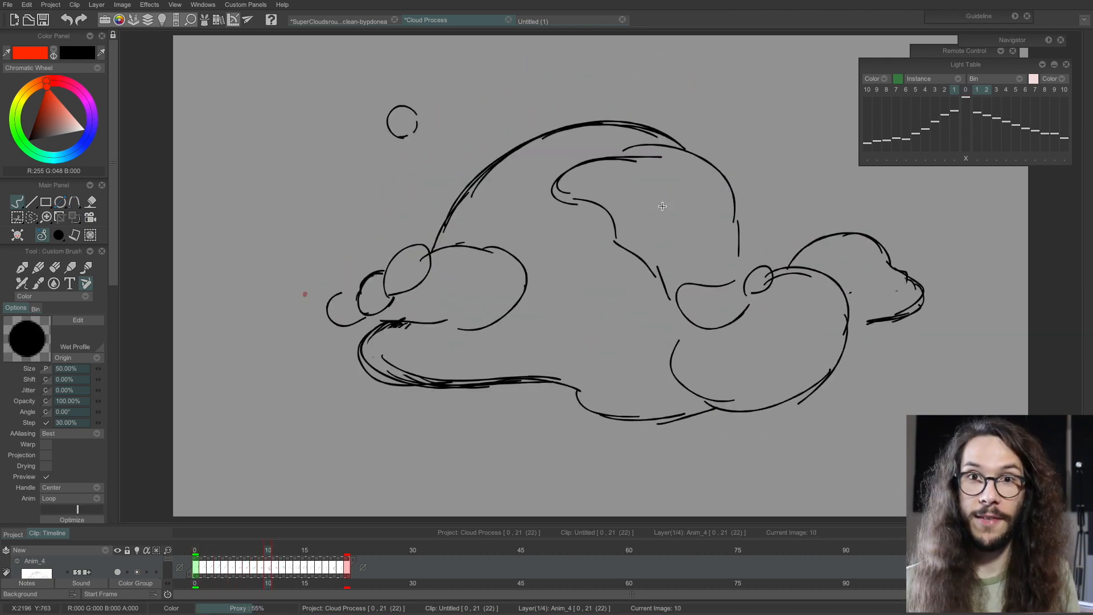
key("Return")
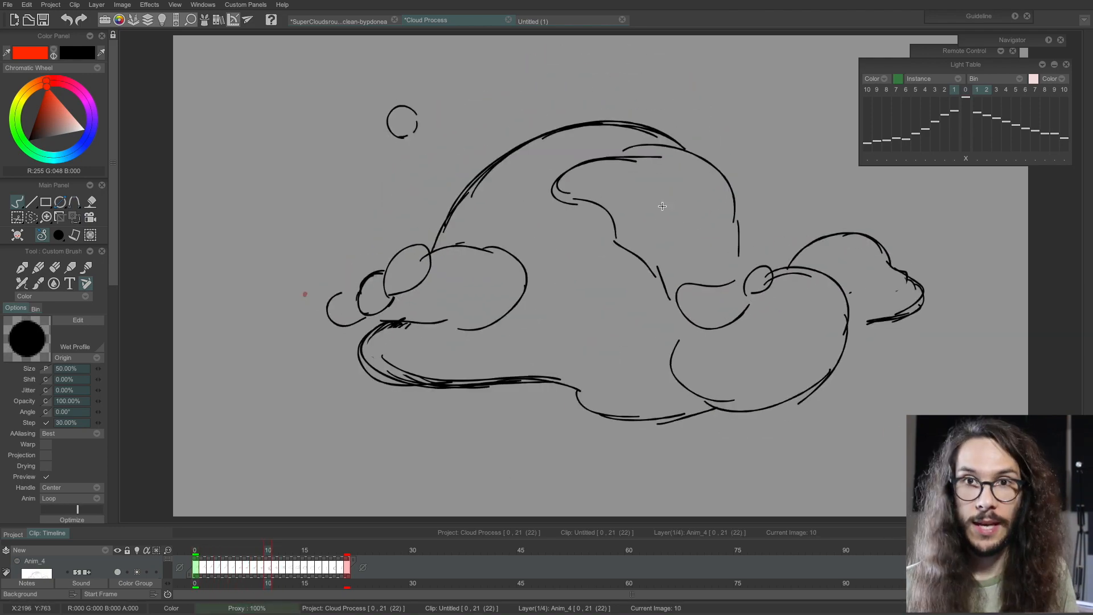
key("Left")
key("Left")
key("Left")
key("Left")
key("Left")
key("Left")
key("Left")
key("Left")
key("Left")
key("Right")
key("Right")
key("Right")
key("Right")
key("Right")
key("Right")
key("Right")
key("Left")
key("Left")
key("Left")
key("Left")
key("Left")
key("Left")
key("Left")
key("Left")
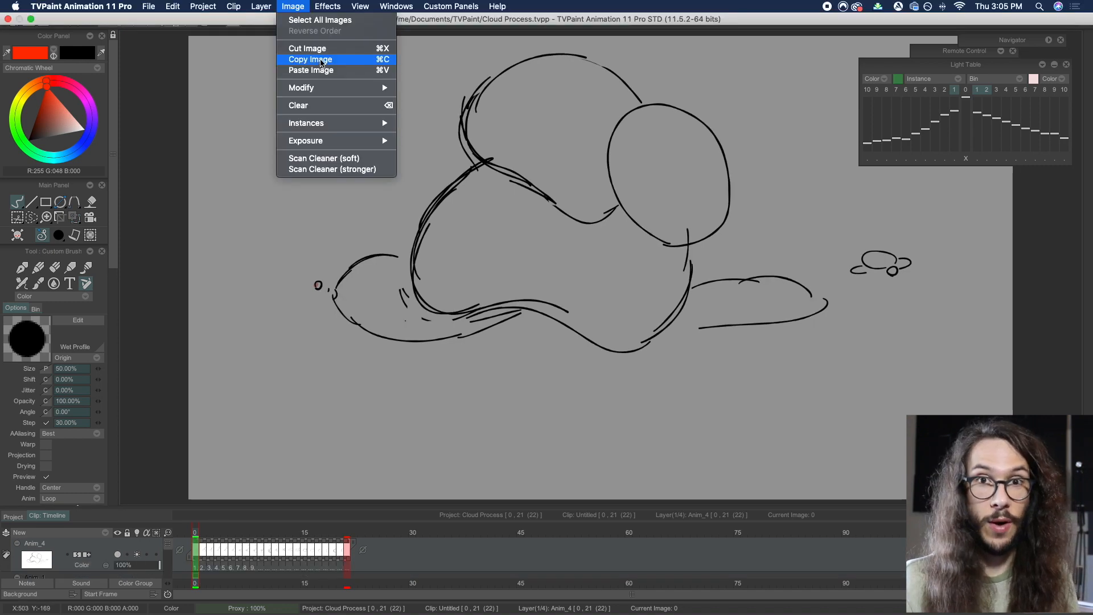
Step: Copy the frame 0 image and paste it at frame 22, after the last image of Anim_4
left_click(334, 59)
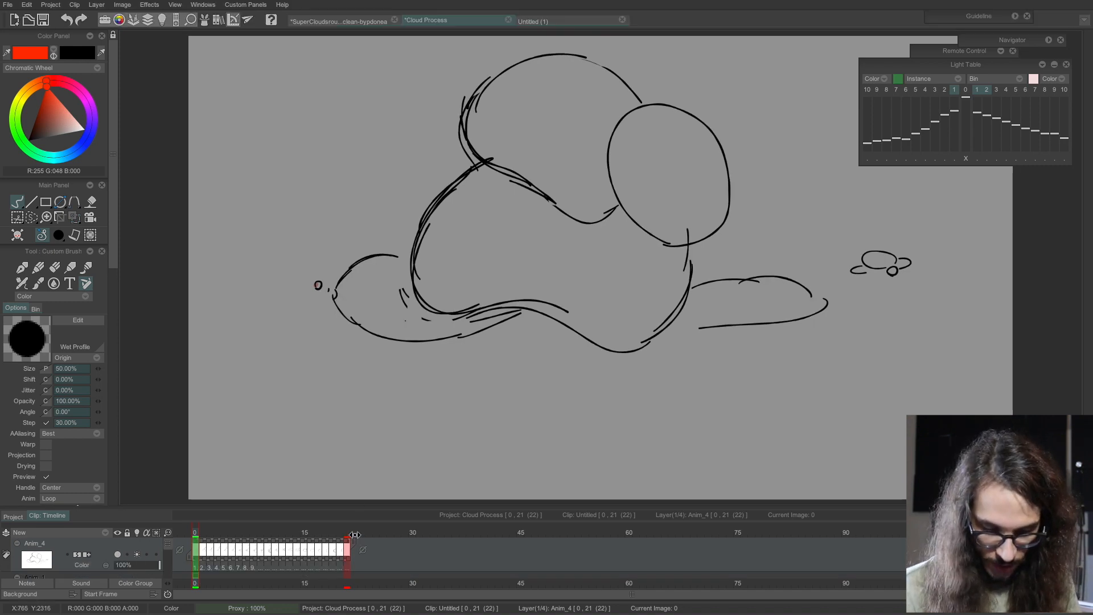
left_click(354, 534)
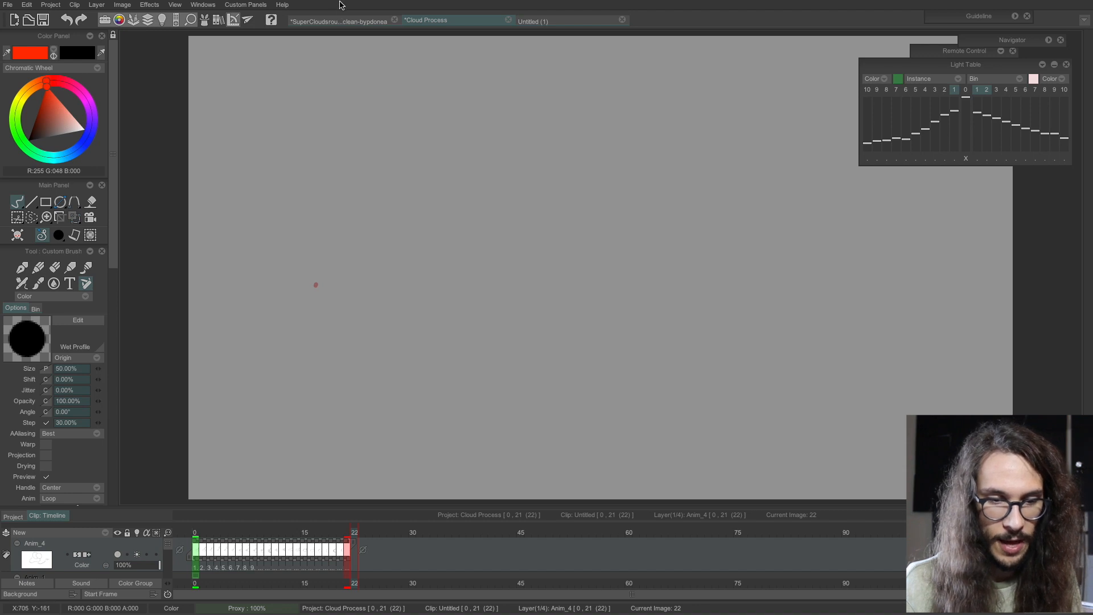
mouse_move(341, 5)
left_click(293, 7)
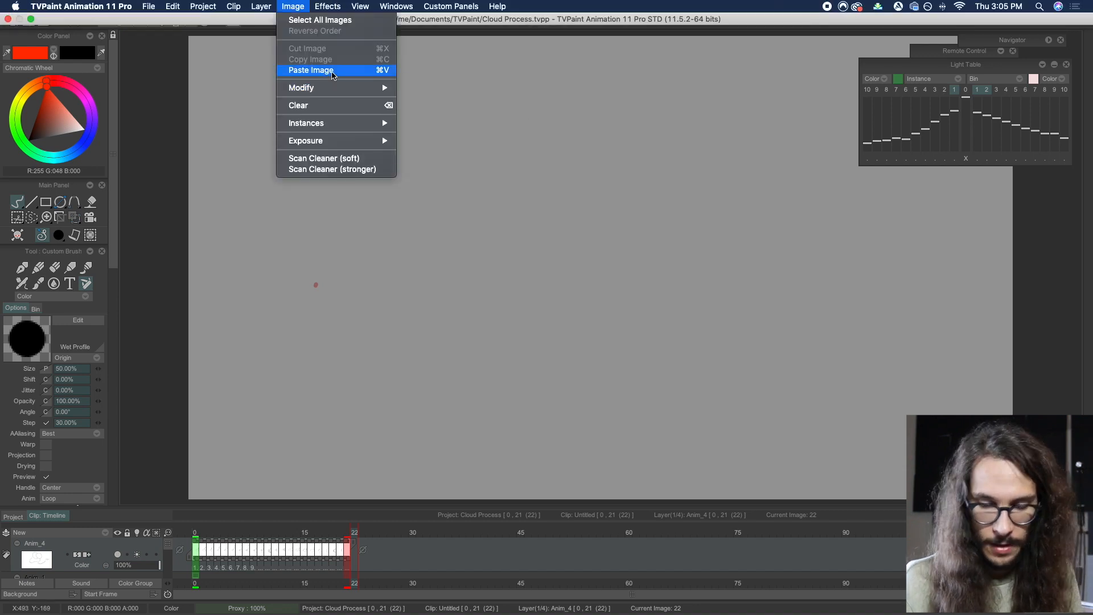
left_click(334, 71)
Step: Mark the pasted frame 22 as a reference by drawing a large X and writing "Ref" beneath the cloud
left_click_drag(609, 337, 379, 478)
left_click_drag(410, 341, 600, 472)
left_click_drag(629, 379, 648, 461)
mouse_move(625, 398)
left_mouse_down()
mouse_move(687, 436)
mouse_move(738, 433)
left_mouse_up()
left_click_drag(790, 364, 760, 440)
left_click_drag(740, 403, 827, 401)
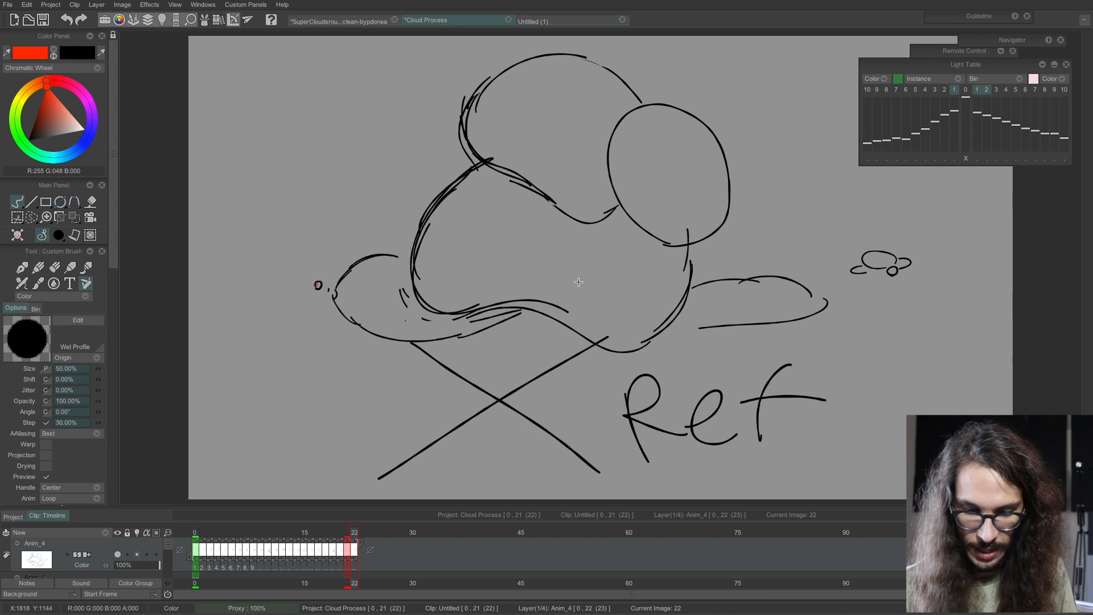
Step: Compare frame 21 with the reference frame using the light table, and scrub back to frame 10 and forward to frame 21
key("Left")
key("Right")
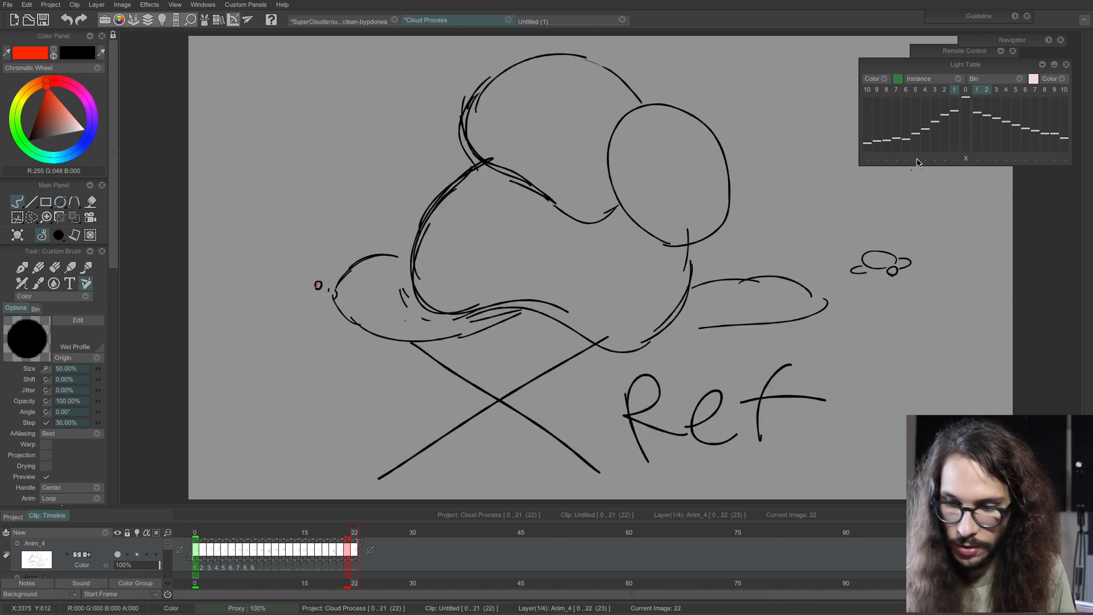
key("Left")
left_click(967, 92)
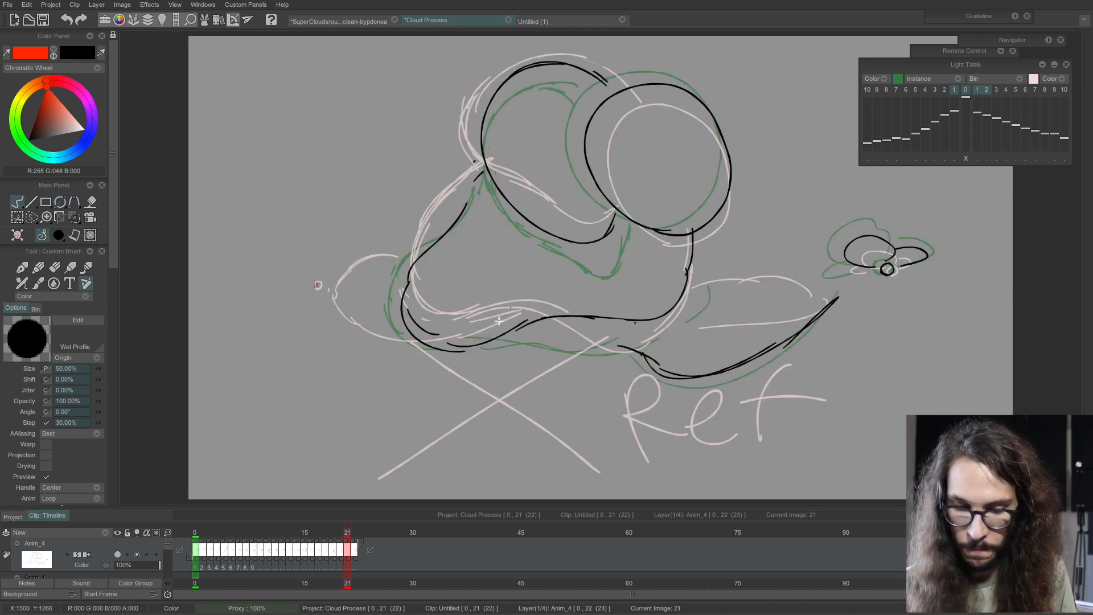
left_click_drag(347, 540, 267, 546)
left_click(347, 535)
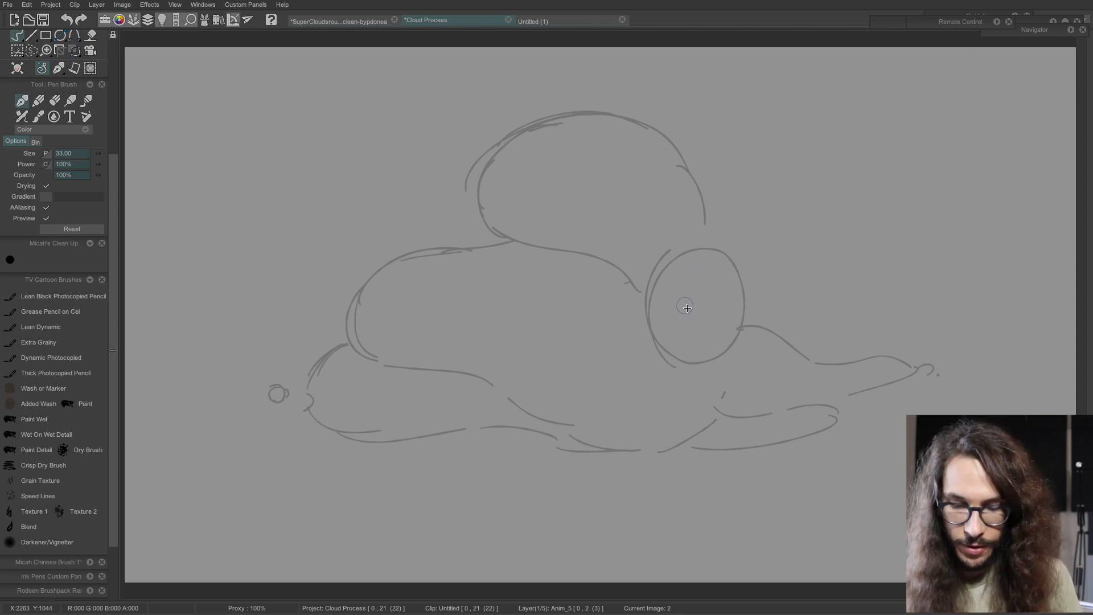
Step: Ink the lower edge of the lower-left puff in dark blue and outline the wavy shadow band beneath the large middle puff
mouse_move(368, 358)
left_mouse_down()
mouse_move(478, 388)
mouse_move(441, 420)
mouse_move(352, 428)
mouse_move(417, 437)
left_mouse_up()
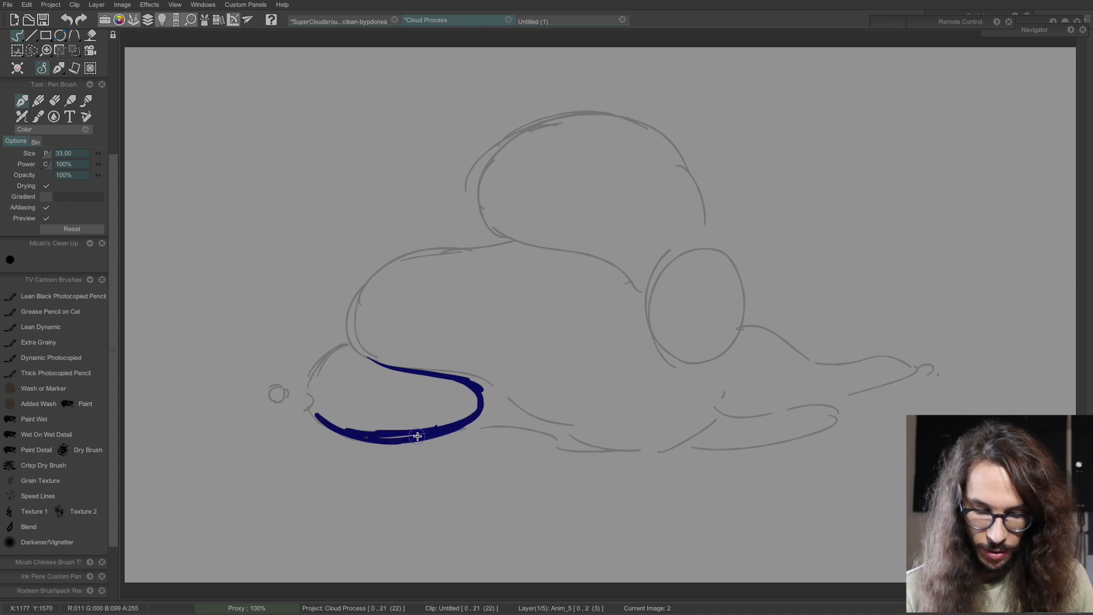
left_click_drag(501, 426, 561, 444)
mouse_move(416, 370)
left_mouse_down()
mouse_move(501, 387)
mouse_move(524, 405)
left_mouse_up()
mouse_move(473, 379)
left_mouse_down()
mouse_move(563, 427)
mouse_move(548, 413)
mouse_move(637, 440)
left_mouse_up()
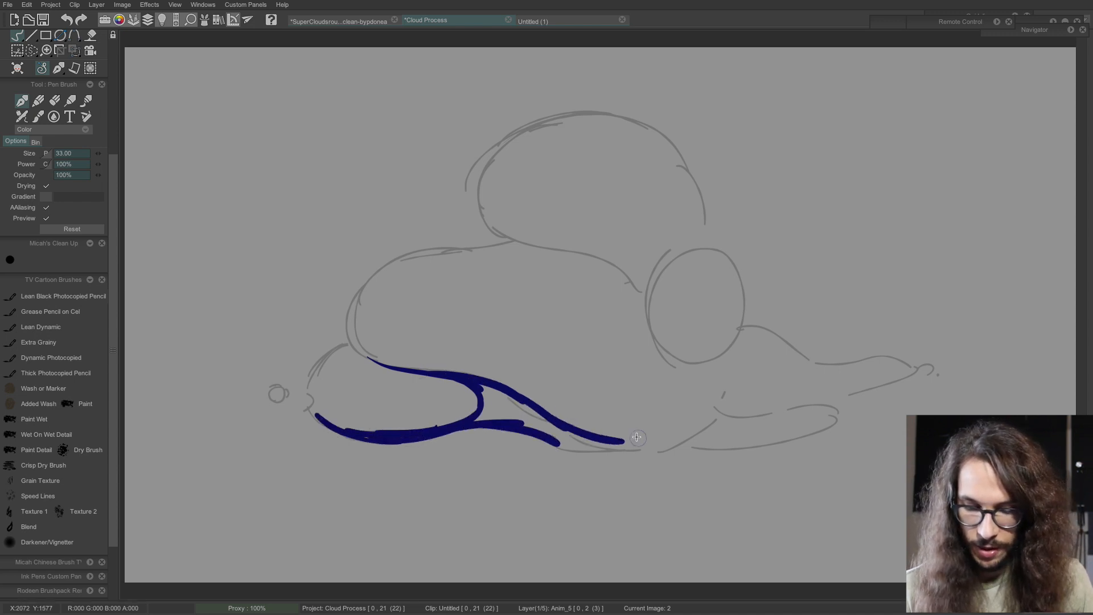
left_click_drag(525, 433, 669, 446)
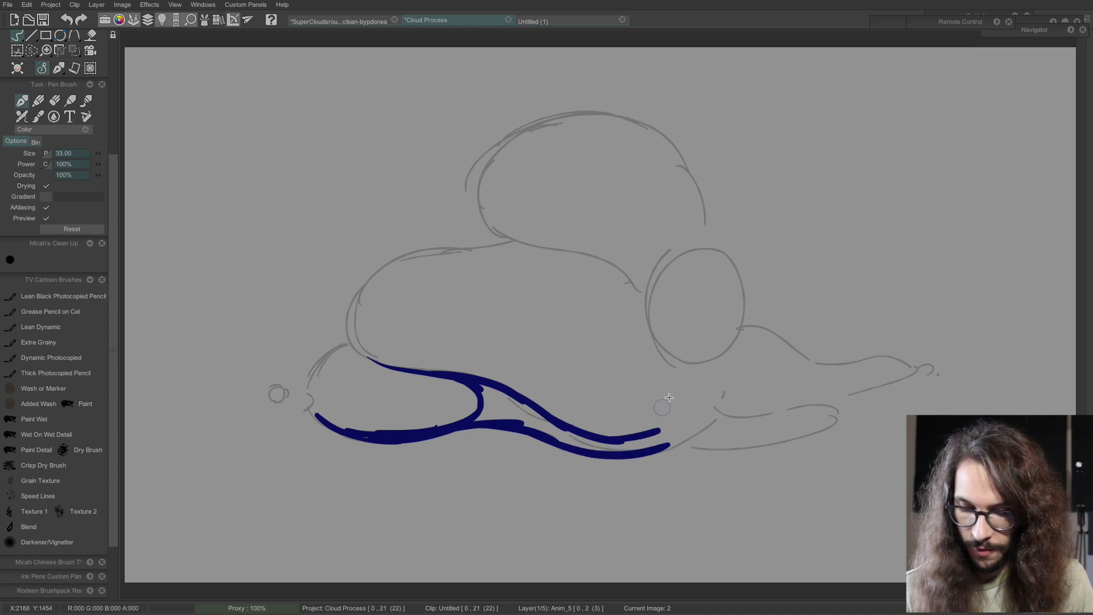
key("ctrl+z")
Step: Outline the small triangular shadow gap where the top, middle and round puffs meet
left_click_drag(610, 264, 647, 293)
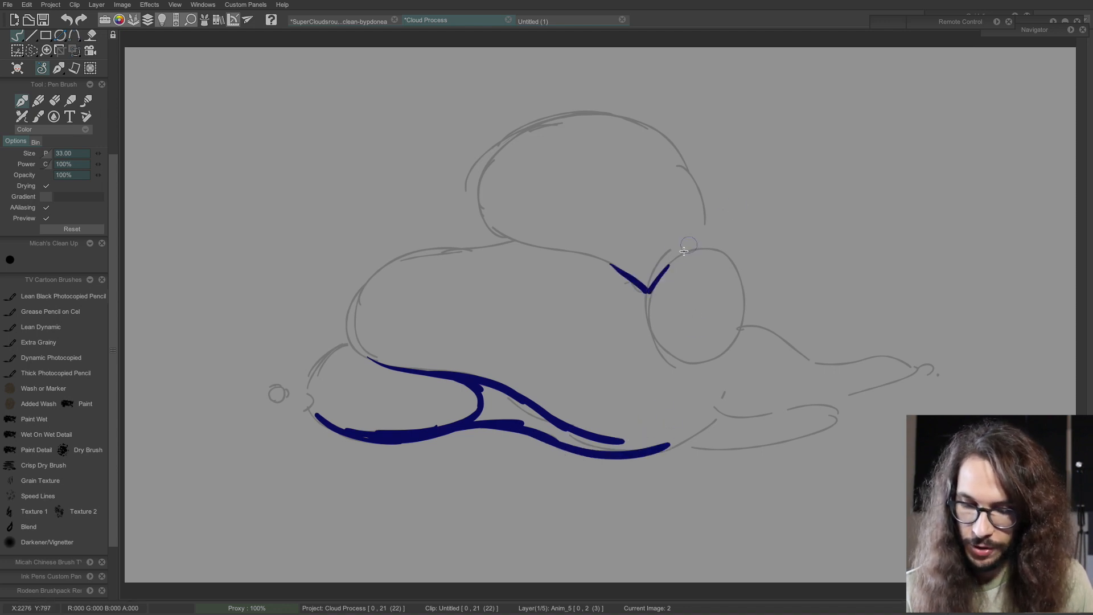
left_click_drag(610, 262, 673, 263)
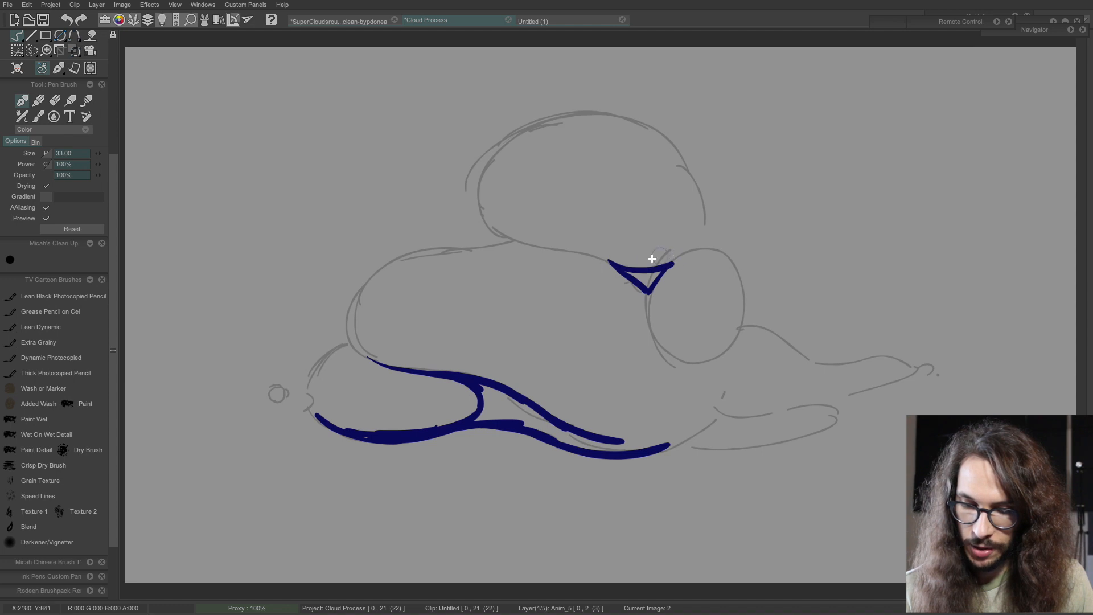
left_click_drag(578, 139, 630, 146)
key("ctrl+z")
mouse_move(528, 229)
left_mouse_down()
mouse_move(521, 206)
mouse_move(594, 123)
left_mouse_up()
mouse_move(570, 229)
left_mouse_down()
mouse_move(583, 202)
mouse_move(678, 165)
left_mouse_up()
left_click_drag(619, 232, 677, 229)
key("ctrl+z")
key("ctrl+z")
key("ctrl+z")
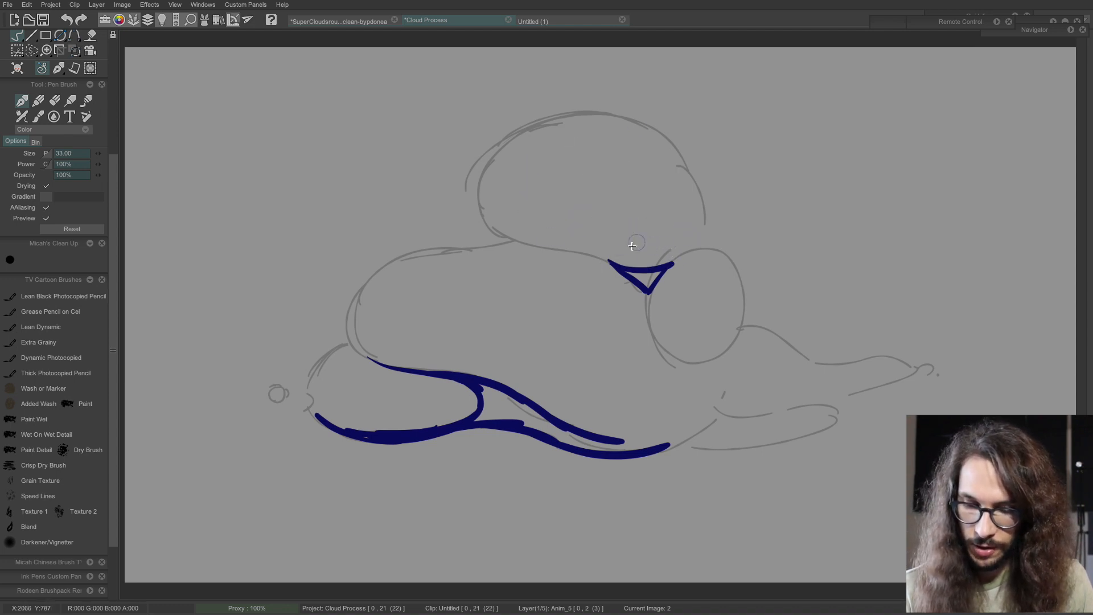
key("ctrl+z")
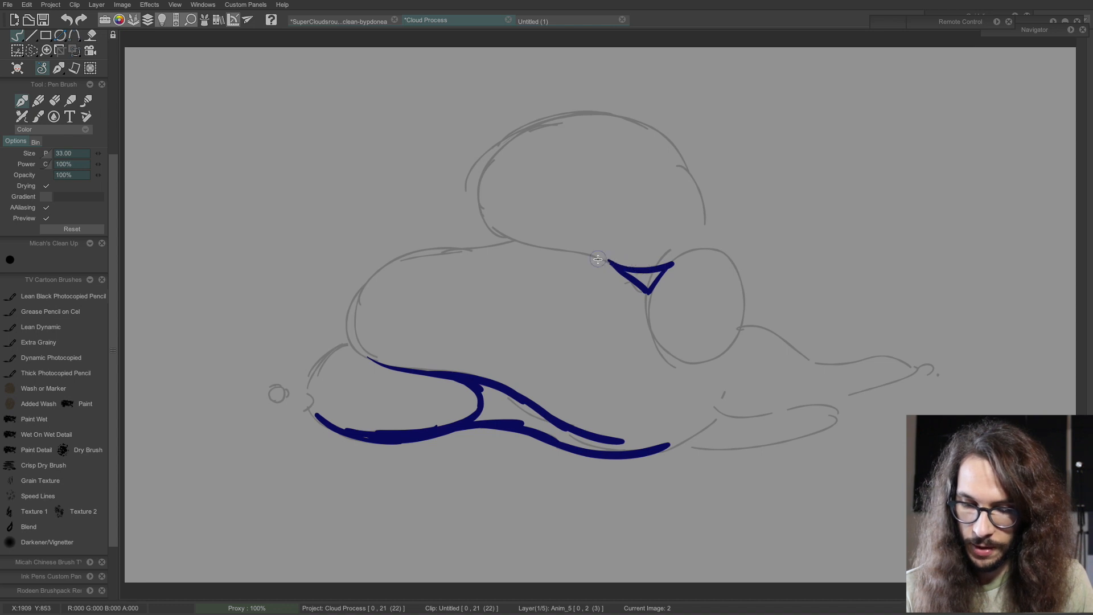
Step: Extend the triangular gap's corners and ink the middle puff's lower-right edge and the shadow band beneath the right puff
mouse_move(626, 266)
left_mouse_down()
mouse_move(661, 263)
mouse_move(661, 292)
mouse_move(645, 294)
mouse_move(618, 264)
mouse_move(682, 255)
left_mouse_up()
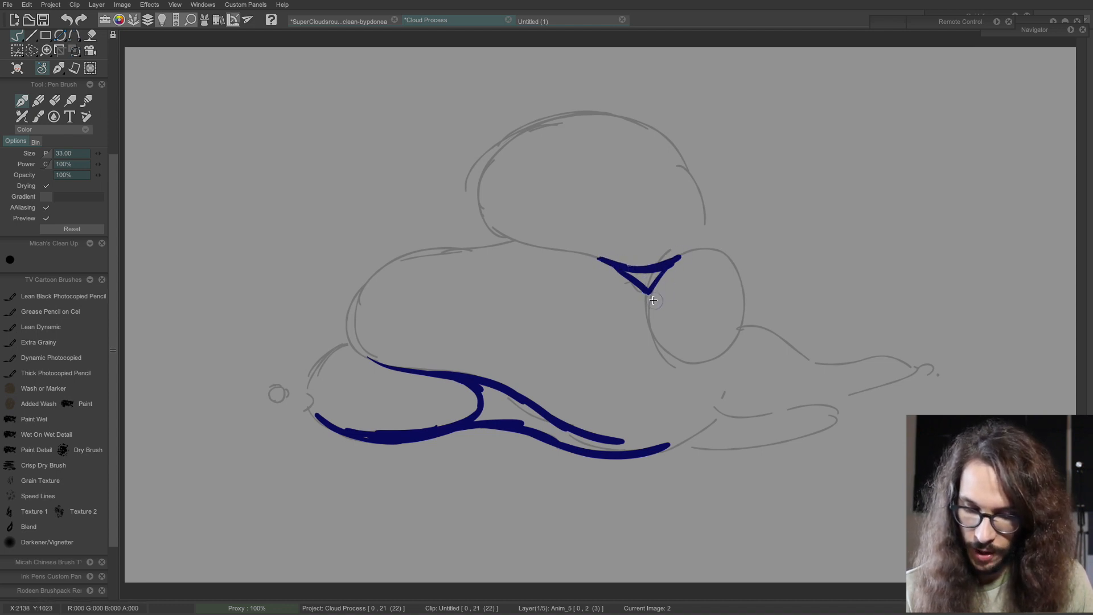
left_click_drag(666, 358, 589, 435)
left_click_drag(647, 296, 659, 351)
mouse_move(649, 330)
left_mouse_down()
mouse_move(731, 345)
mouse_move(834, 407)
left_mouse_up()
left_click_drag(667, 446, 825, 411)
Step: Ink the tapering right tail with its rounded tip and thicken the round puff's lower edge
left_click_drag(739, 329, 911, 360)
left_click_drag(835, 406, 934, 367)
left_click_drag(716, 357, 711, 380)
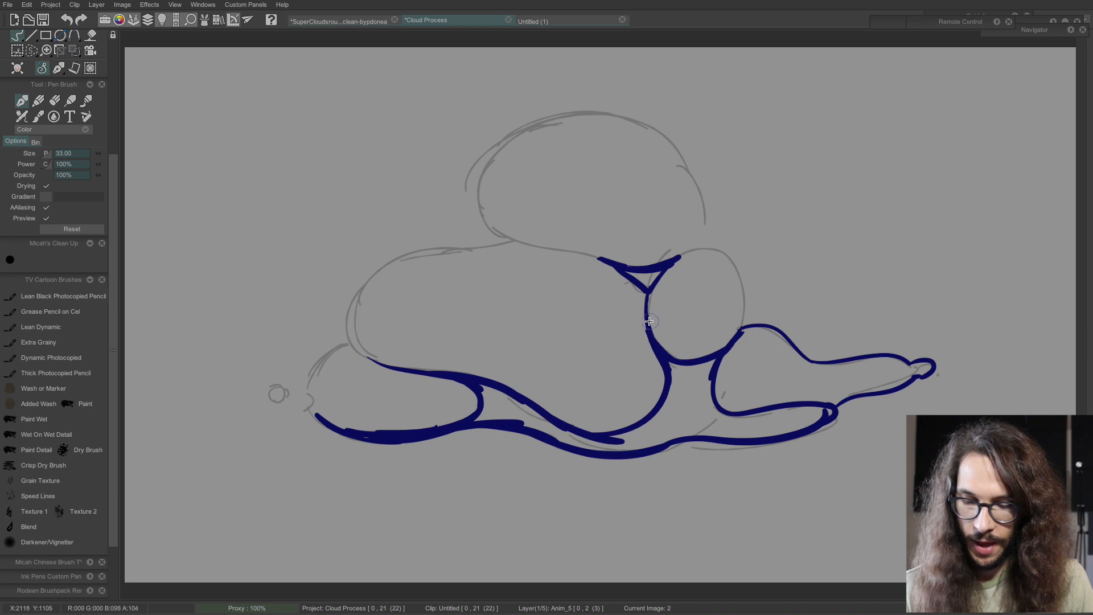
left_click_drag(671, 355, 699, 362)
left_click_drag(650, 324, 719, 351)
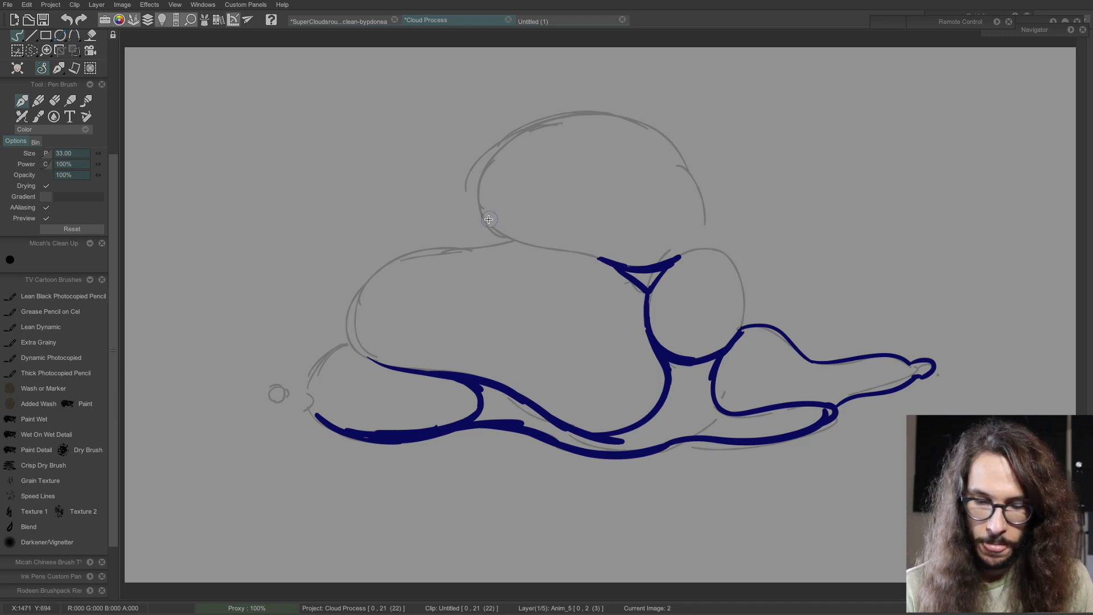
Step: Ink the top puff's full outline and continue down the round puff's upper-right edge, redoing uneven strokes
mouse_move(490, 220)
left_mouse_down()
mouse_move(504, 240)
mouse_move(621, 266)
left_mouse_up()
key("ctrl+z")
left_click_drag(482, 217, 580, 256)
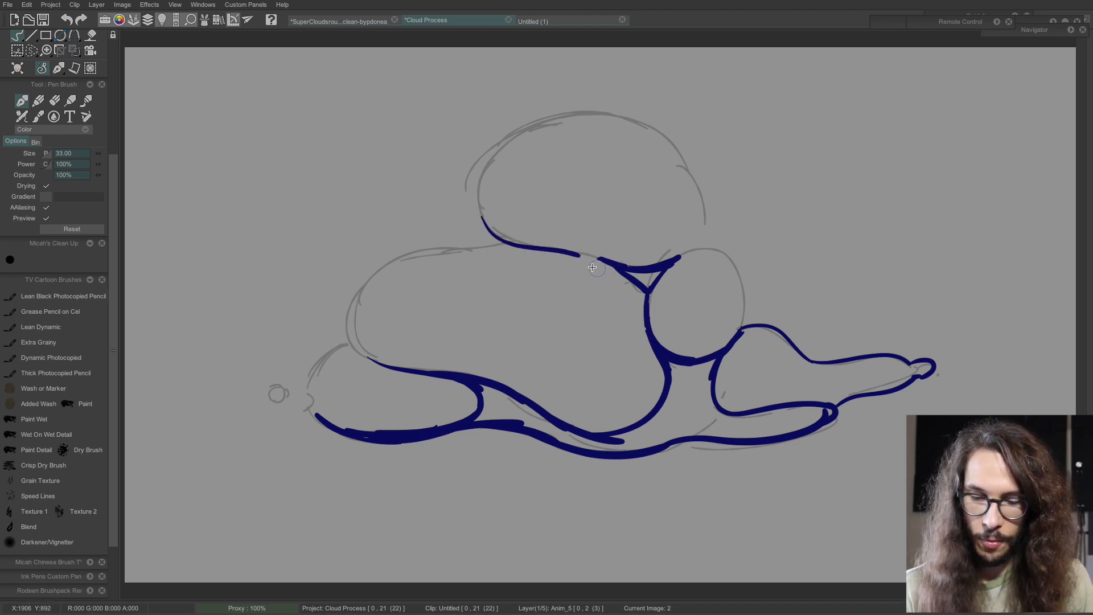
mouse_move(486, 227)
left_mouse_down()
mouse_move(503, 141)
mouse_move(491, 157)
mouse_move(531, 123)
mouse_move(559, 117)
mouse_move(674, 142)
left_mouse_up()
key("ctrl+z")
key("ctrl+z")
key("ctrl+z")
mouse_move(552, 118)
left_mouse_down()
mouse_move(691, 162)
mouse_move(708, 238)
left_mouse_up()
key("ctrl+z")
mouse_move(685, 160)
left_mouse_down()
mouse_move(708, 241)
mouse_move(745, 301)
left_mouse_up()
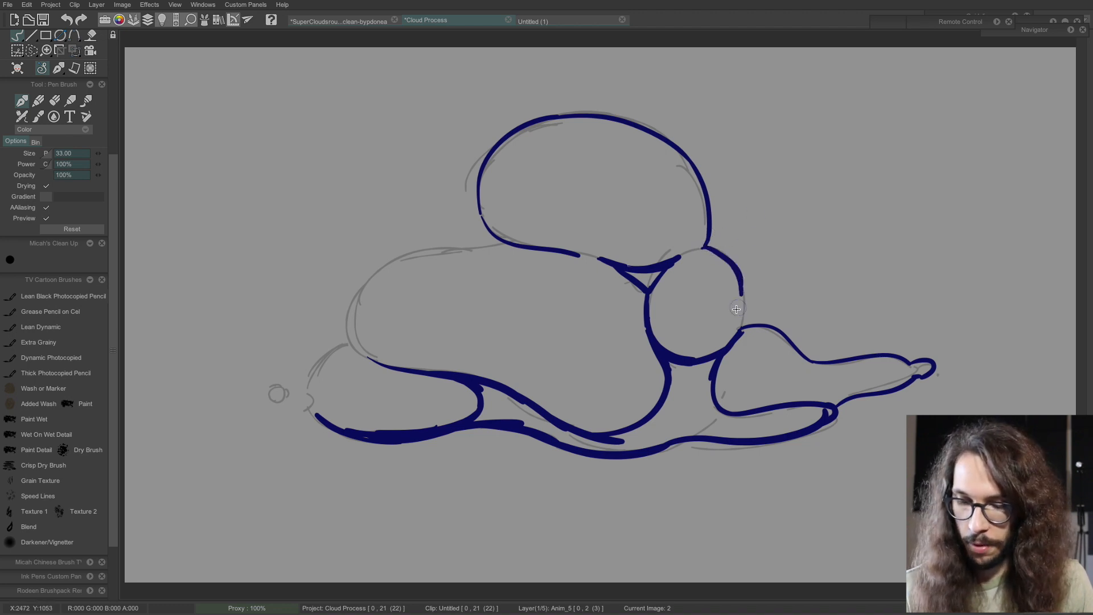
Step: Ink the remaining left puffs and build up the dark blue shadows between the puffs and along the right tail
left_click_drag(304, 386, 349, 340)
left_click_drag(646, 294, 662, 366)
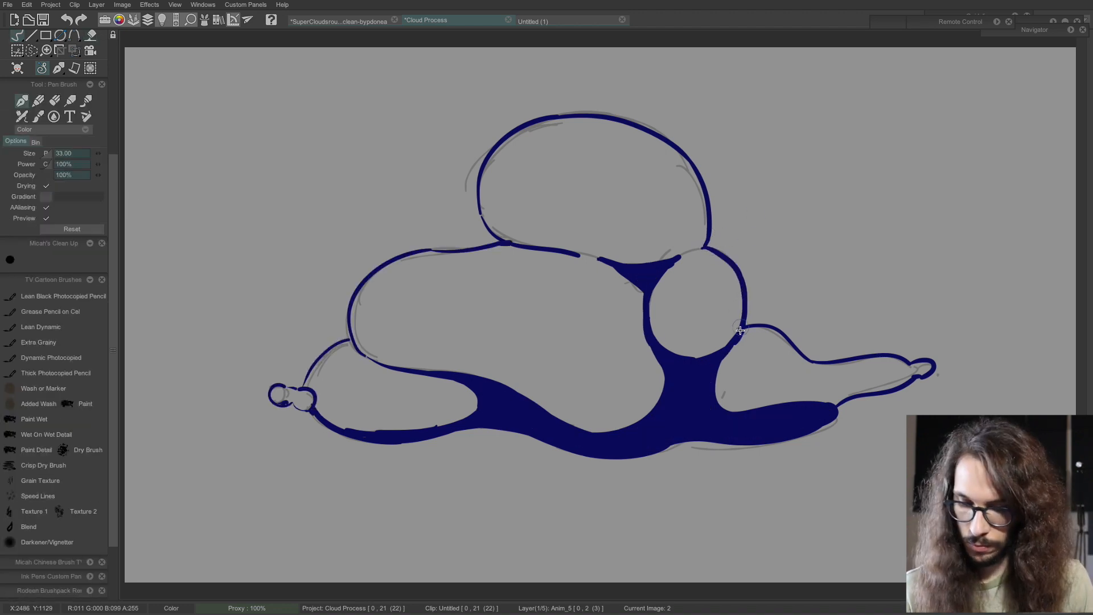
left_click_drag(833, 402, 902, 385)
left_click_drag(709, 221, 699, 249)
left_click_drag(652, 343, 663, 376)
mouse_move(819, 381)
left_mouse_down()
mouse_move(825, 402)
mouse_move(846, 392)
left_mouse_up()
left_click_drag(580, 256, 523, 245)
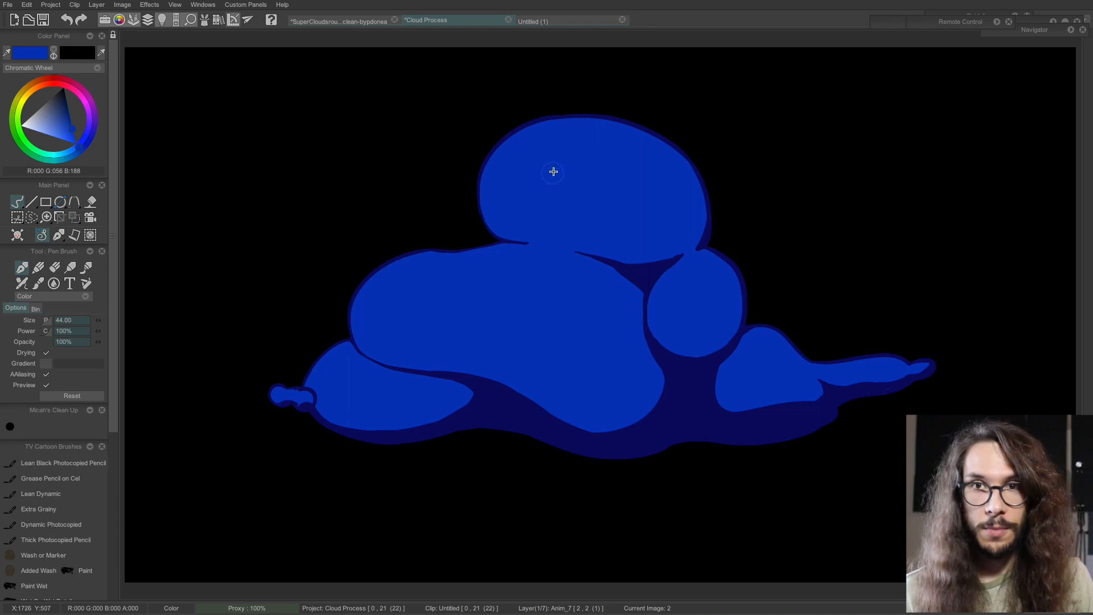
Step: Paint a light blue slanted oval highlight on the upper left of the large middle puff, redoing the stroke until clean
mouse_move(385, 306)
left_mouse_down()
mouse_move(428, 269)
mouse_move(448, 269)
left_mouse_up()
key("ctrl+z")
left_click_drag(381, 299, 445, 275)
key("ctrl+z")
mouse_move(380, 299)
left_mouse_down()
mouse_move(440, 278)
mouse_move(414, 282)
left_mouse_up()
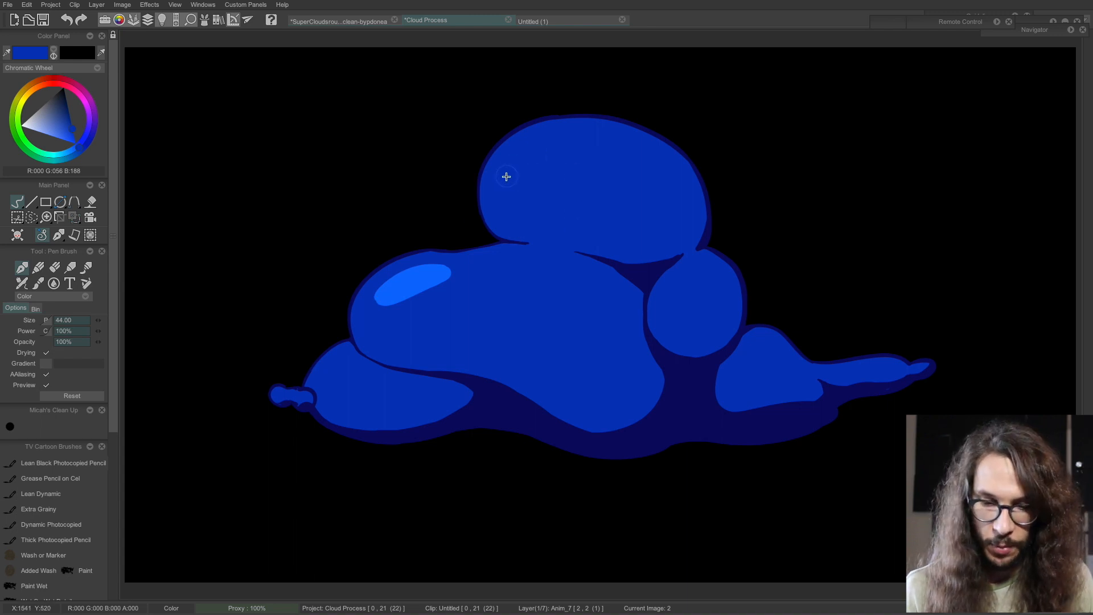
Step: Paint a light blue curved highlight along the upper left of the top puff
left_click_drag(510, 164, 579, 132)
key("ctrl+z")
mouse_move(505, 166)
left_mouse_down()
mouse_move(592, 136)
mouse_move(587, 144)
left_mouse_up()
left_click_drag(514, 164, 540, 152)
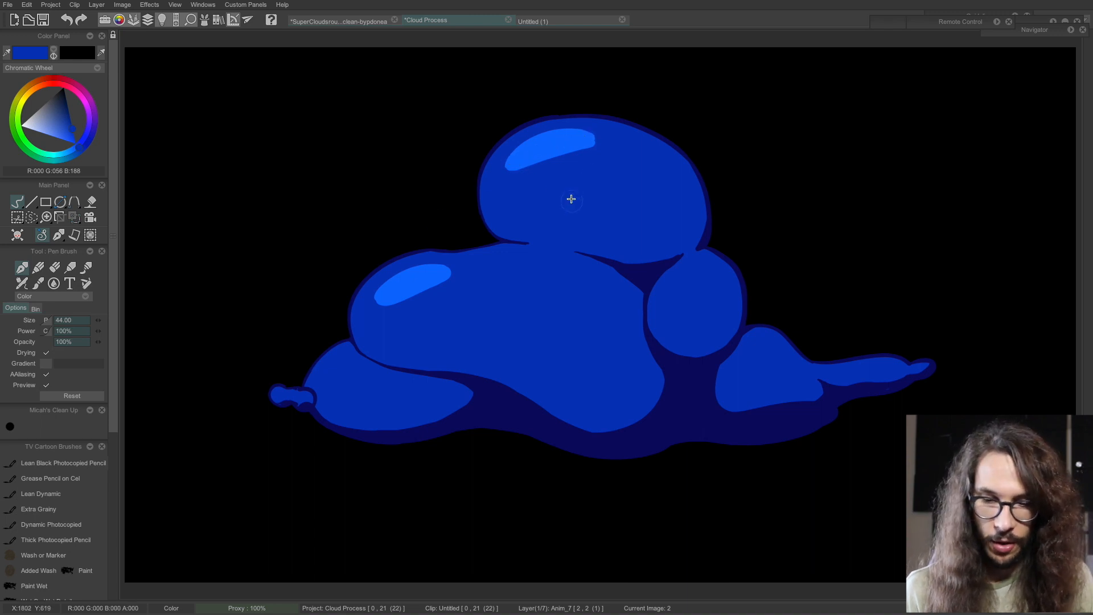
Step: Add light blue oval highlights and small spots to the lower-left, round and right puffs
left_click_drag(344, 365, 331, 378)
mouse_move(675, 296)
left_mouse_down()
mouse_move(704, 271)
mouse_move(695, 286)
left_mouse_up()
key("ctrl+z")
key("ctrl+z")
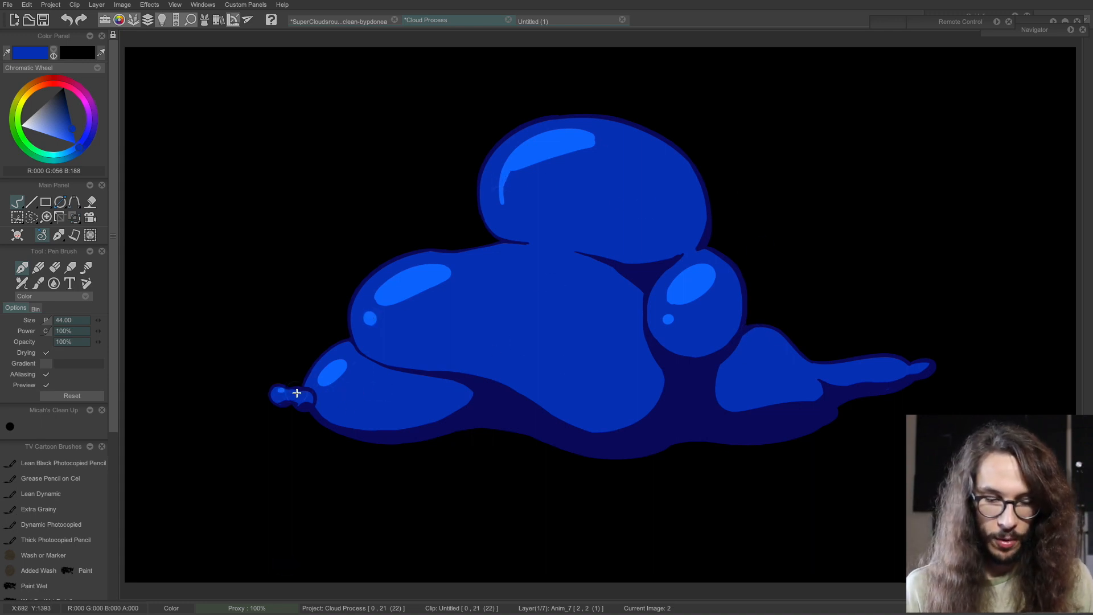
left_click_drag(762, 349, 749, 357)
left_click(738, 375)
Step: Extend the top puff's highlight into a crescent, add small accents at its right side, and refine the crescent's inner edge
left_click_drag(507, 177, 508, 210)
left_click_drag(595, 143, 513, 199)
left_click_drag(695, 229, 684, 242)
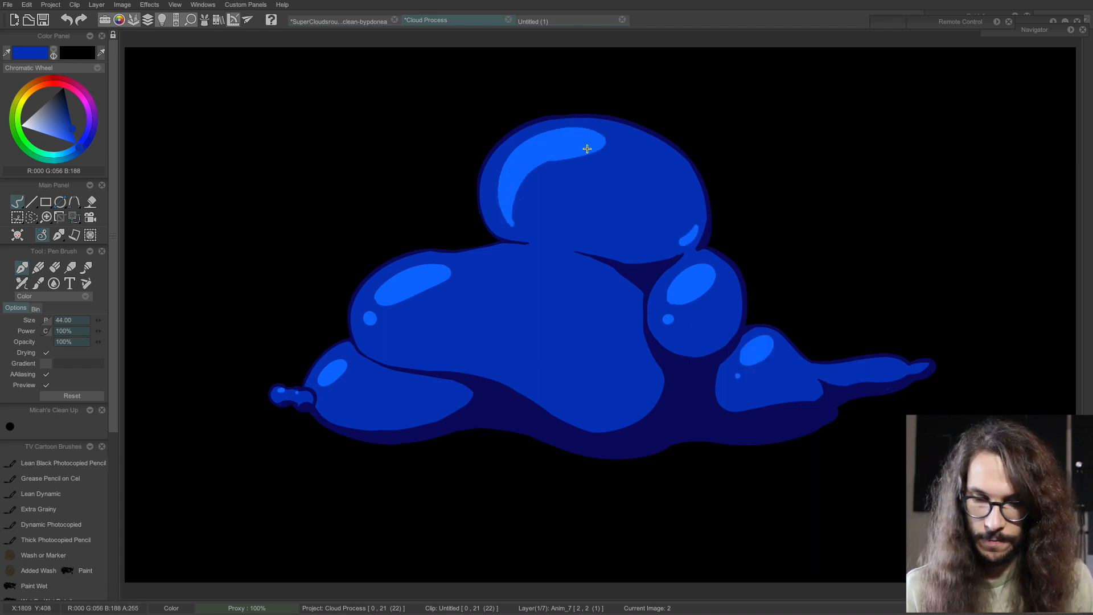
left_click_drag(622, 146, 634, 148)
key("e")
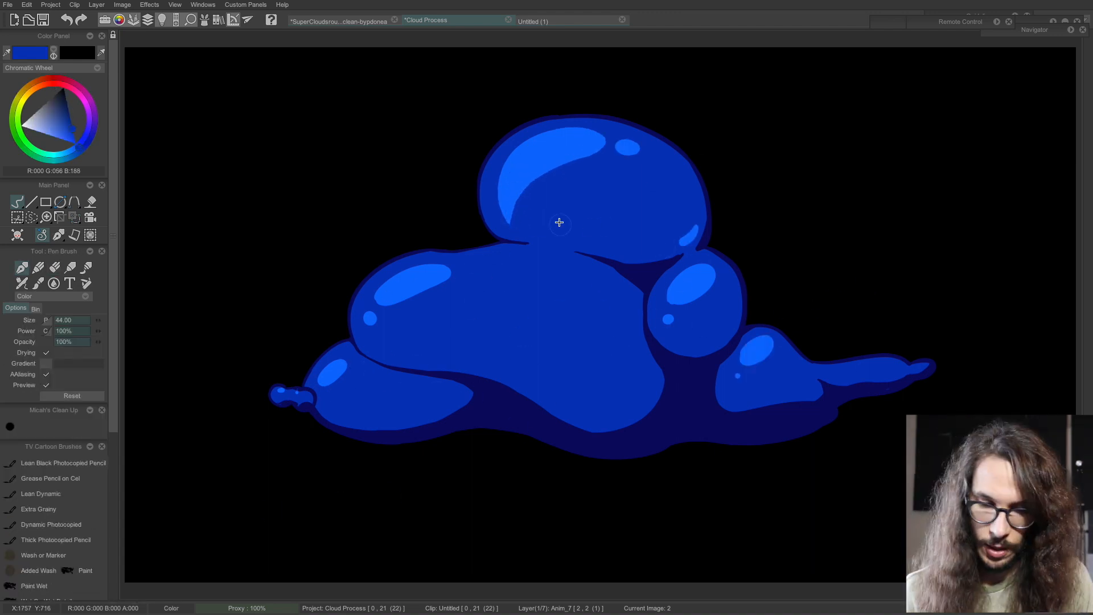
key("ctrl+z")
mouse_move(570, 159)
left_mouse_down()
mouse_move(518, 162)
mouse_move(509, 174)
left_mouse_up()
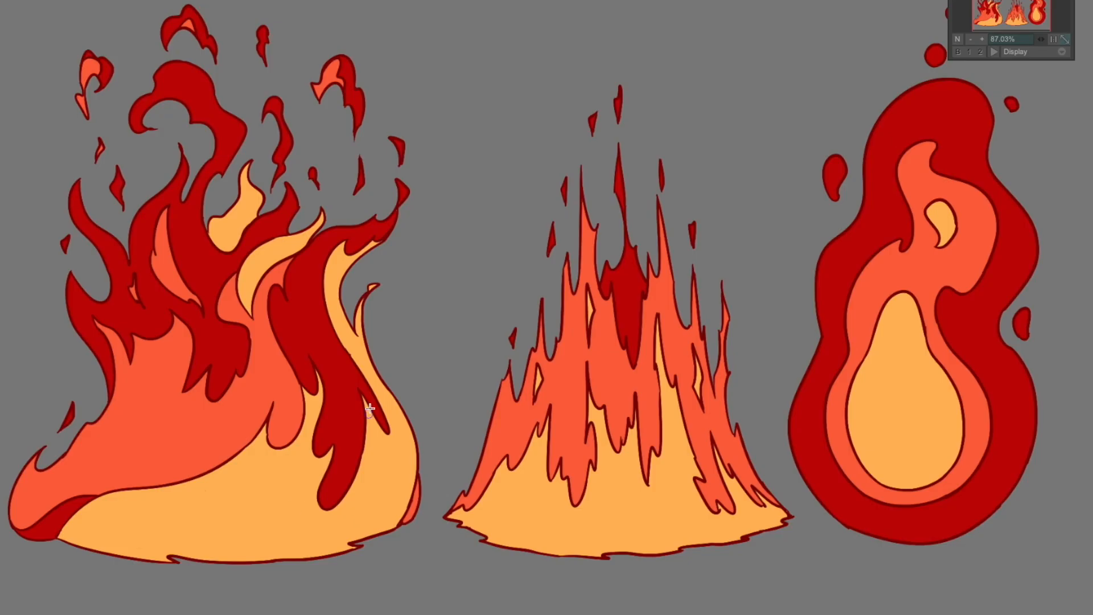
Step: Annotate the left flame's main sweep, base and curling tips with freehand strokes, and clear the marks
left_click_drag(59, 537, 181, 67)
key("ctrl+z")
left_click_drag(446, 423, 394, 322)
left_click_drag(67, 509, 269, 416)
left_click_drag(245, 424, 259, 413)
left_click_drag(254, 363, 159, 260)
left_click_drag(164, 211, 199, 96)
key("Delete")
Step: Mark the middle flame's rising sides and spiky tips with freehand strokes, and clear the marks
left_click_drag(453, 474, 576, 42)
left_click_drag(644, 21, 703, 226)
key("Delete")
left_click_drag(700, 40, 695, 191)
key("Delete")
Step: Draw stacked strokes that narrow upward across the middle flame, add its two converging sides, and clear the marks
mouse_move(442, 511)
left_mouse_down()
mouse_move(619, 552)
mouse_move(734, 547)
left_mouse_up()
left_click_drag(477, 466, 726, 459)
left_click_drag(494, 416, 708, 424)
left_click_drag(535, 367, 703, 369)
left_click_drag(575, 316, 627, 316)
left_click_drag(450, 473, 550, 108)
left_click_drag(636, 57, 743, 313)
key("Delete")
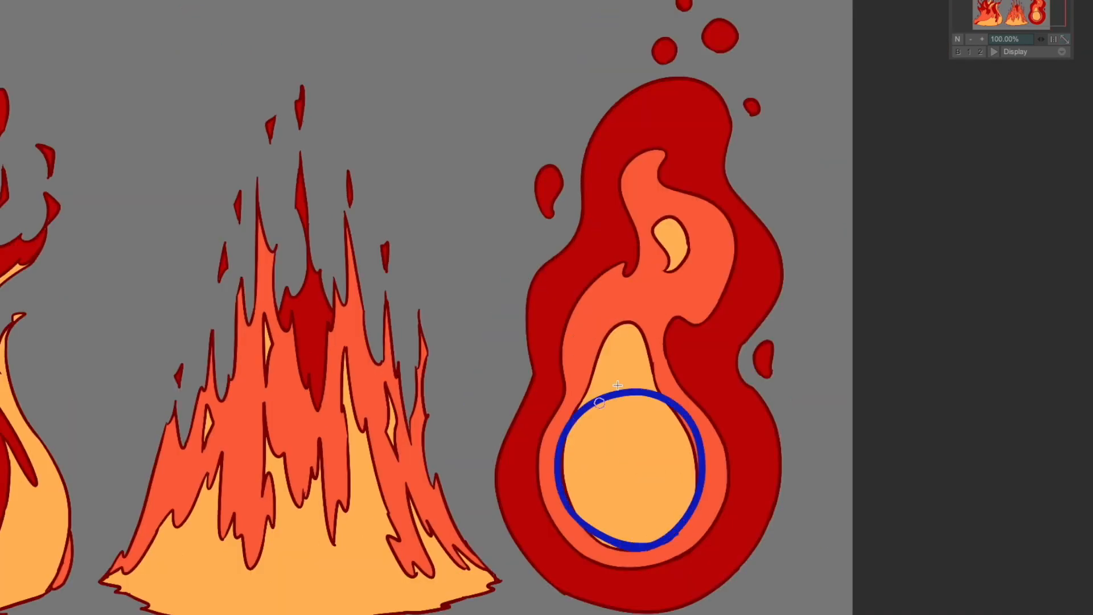
Step: Circle the small drops floating around the rounded right flame, and clear the marks
left_click_drag(655, 35, 658, 38)
left_click_drag(711, 22, 712, 25)
left_click_drag(746, 94, 748, 96)
left_click_drag(543, 168, 545, 171)
left_click_drag(760, 342, 762, 344)
key("Delete")
Step: Draw white converging guide lines around the fire and curved arrows pointing in toward it from both sides
left_click_drag(471, 427, 578, 44)
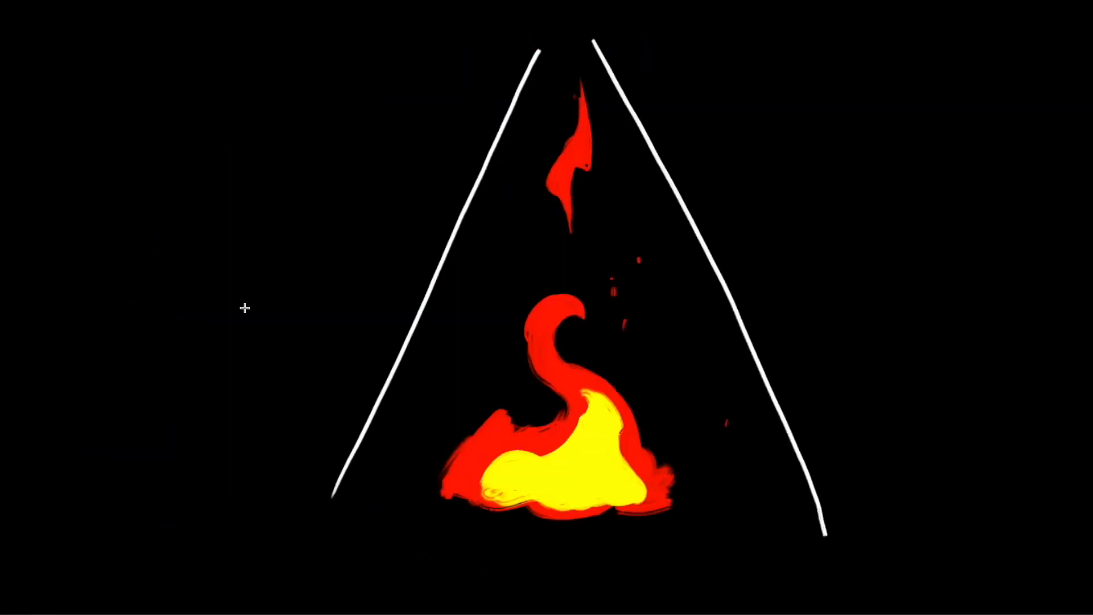
left_click_drag(53, 411, 269, 442)
left_click_drag(271, 459, 279, 450)
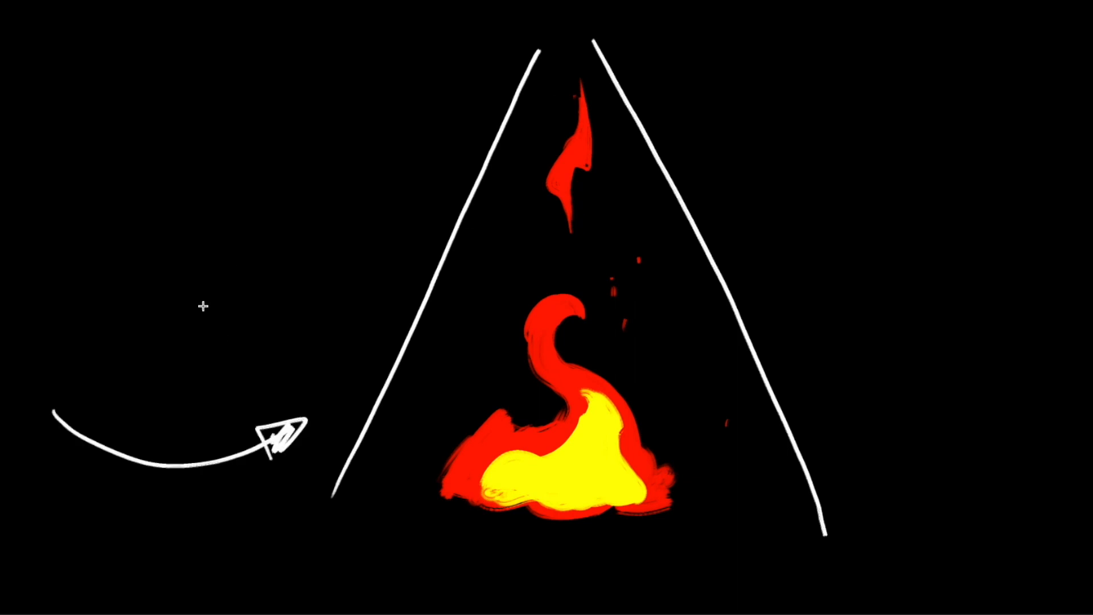
left_click_drag(91, 256, 345, 313)
left_click_drag(348, 334, 354, 316)
left_click_drag(991, 226, 804, 288)
left_click_drag(839, 271, 805, 280)
left_click_drag(1004, 419, 896, 442)
Step: Draw small white curling arrows in the flame's hollows and a large counterclockwise arrow to its left
left_click_drag(605, 181, 626, 163)
left_click_drag(470, 373, 517, 176)
left_click_drag(510, 181, 543, 162)
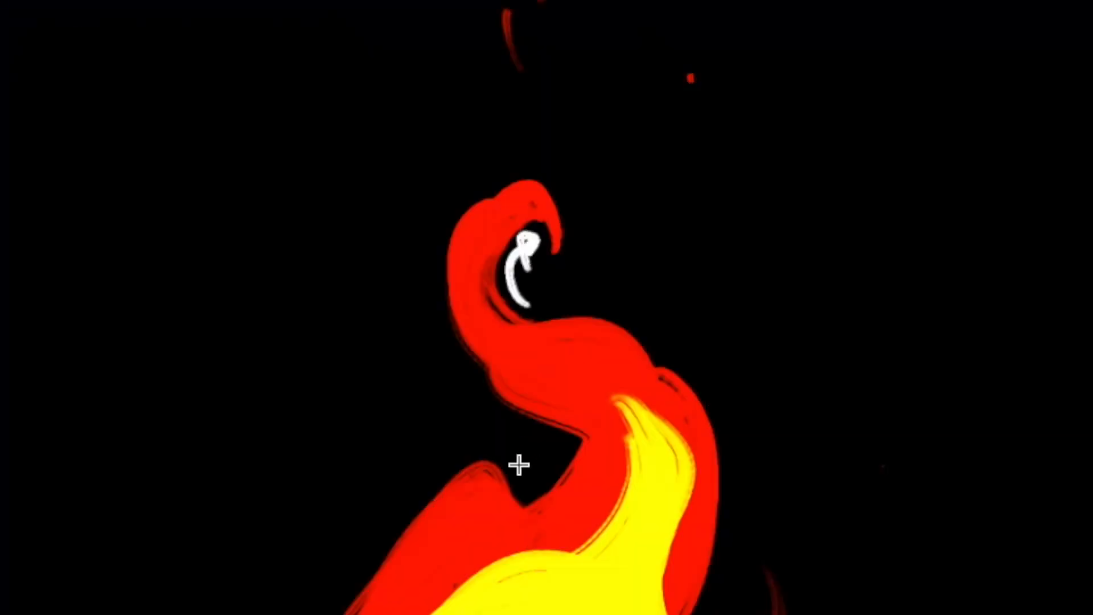
left_click_drag(518, 464, 529, 455)
left_click_drag(214, 470, 196, 269)
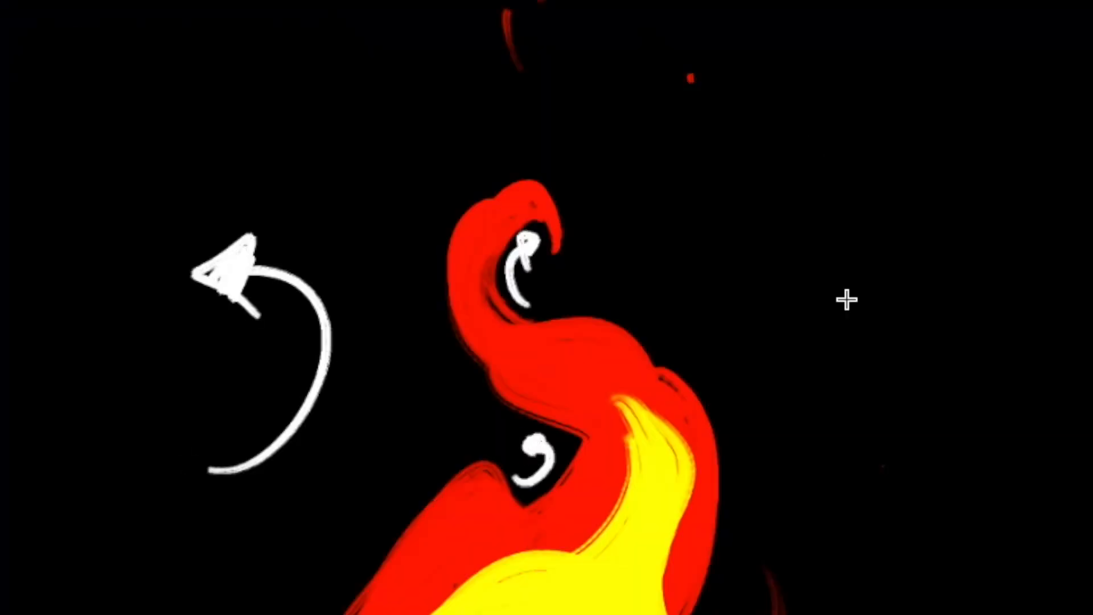